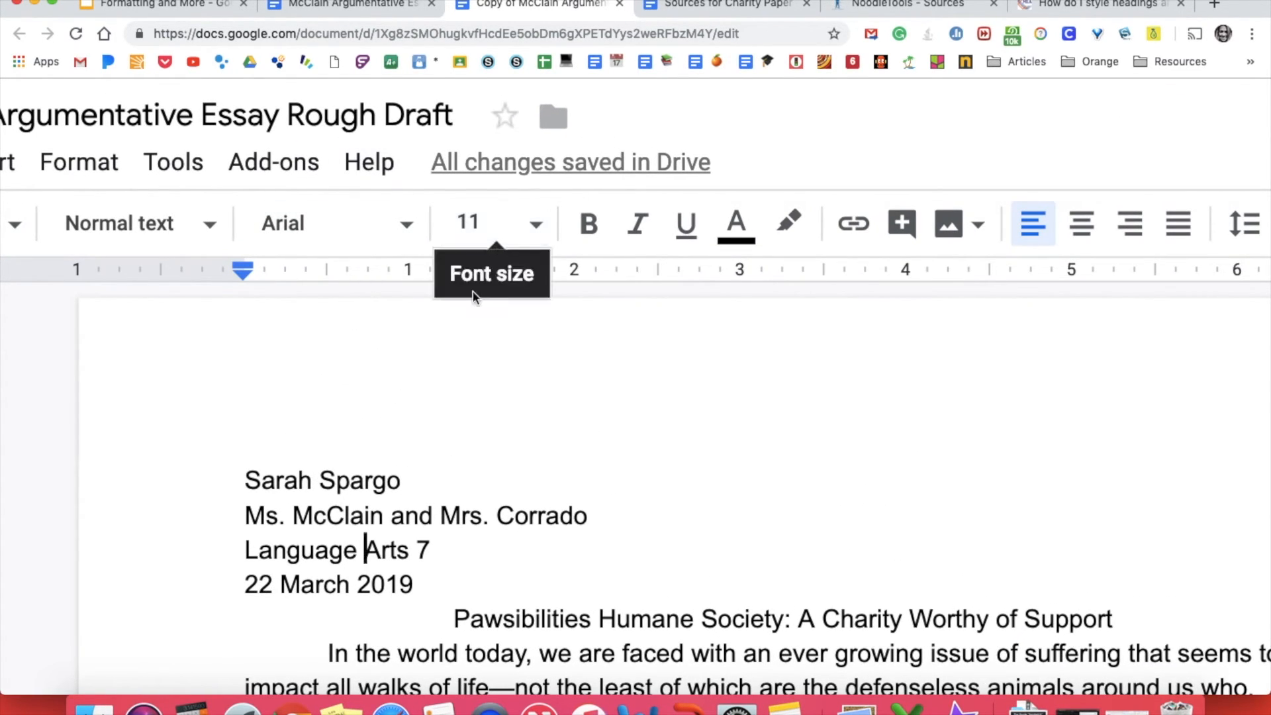
Format the entire document, from the heading through the Works Cited list, in Times New Roman at size 12.
scroll(642, 657, down, 20)
scroll(522, 370, down, 5)
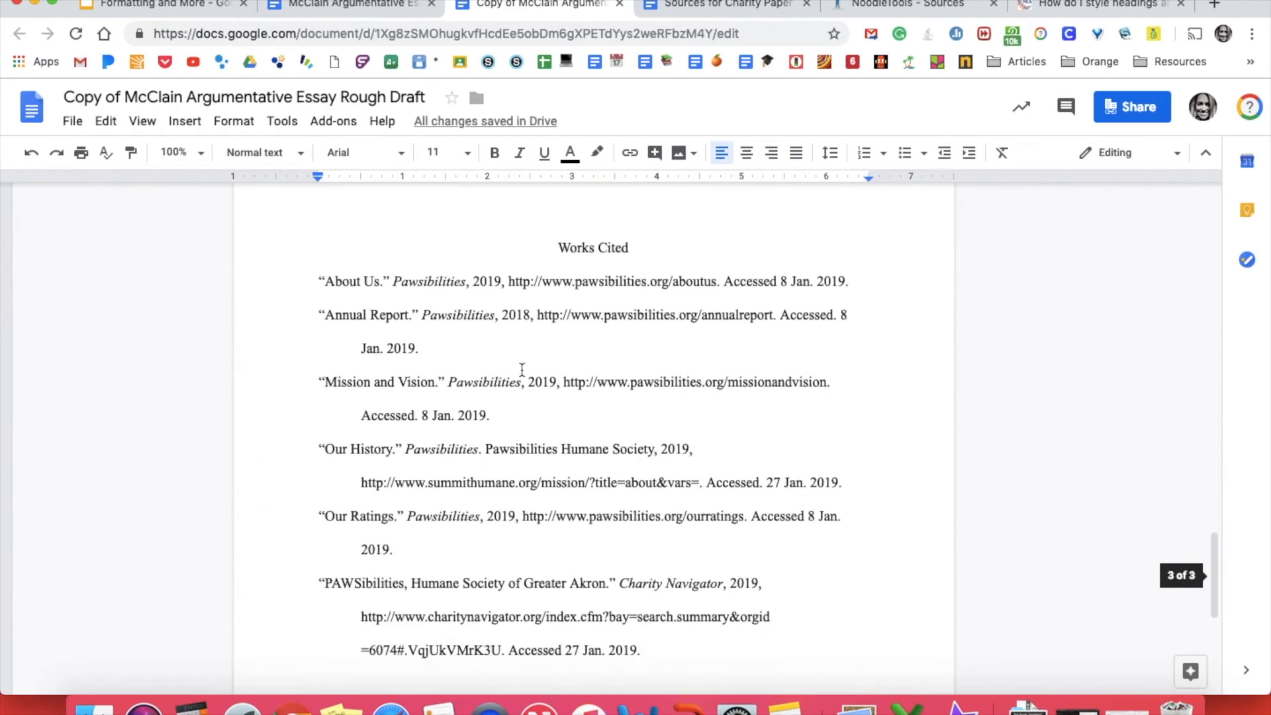
scroll(521, 370, up, 1)
click(582, 276)
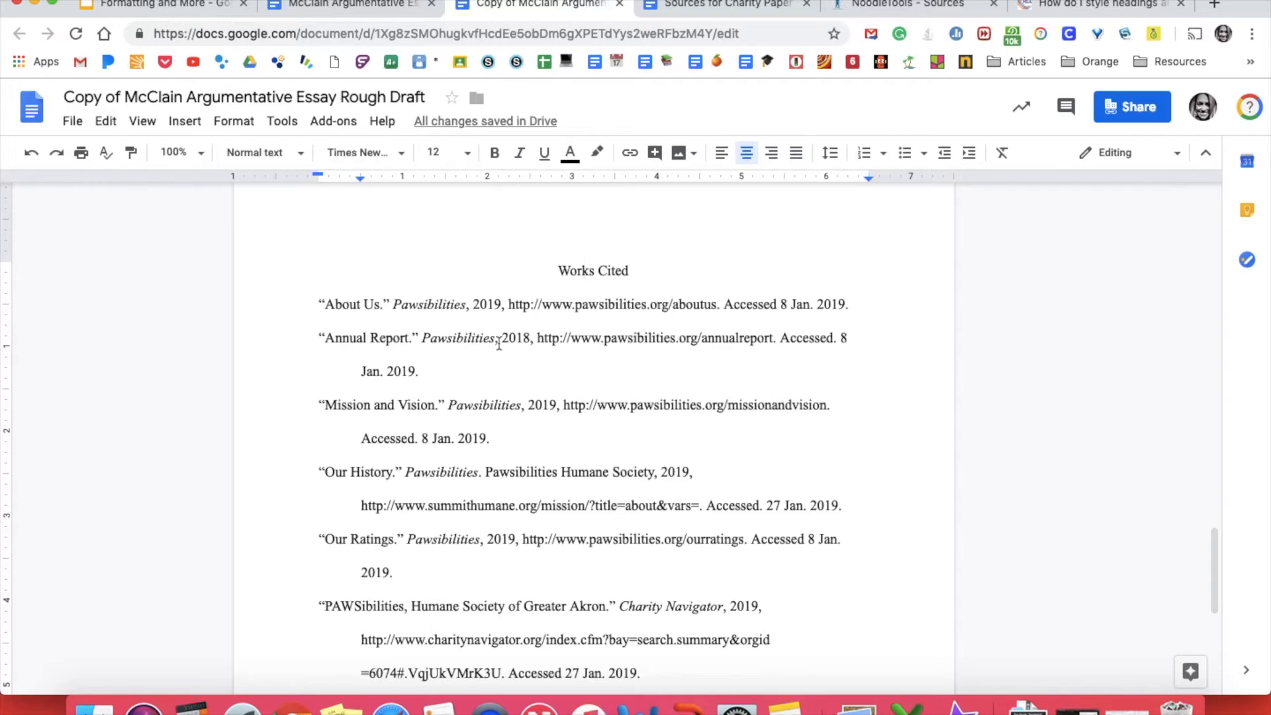
scroll(499, 343, up, 20)
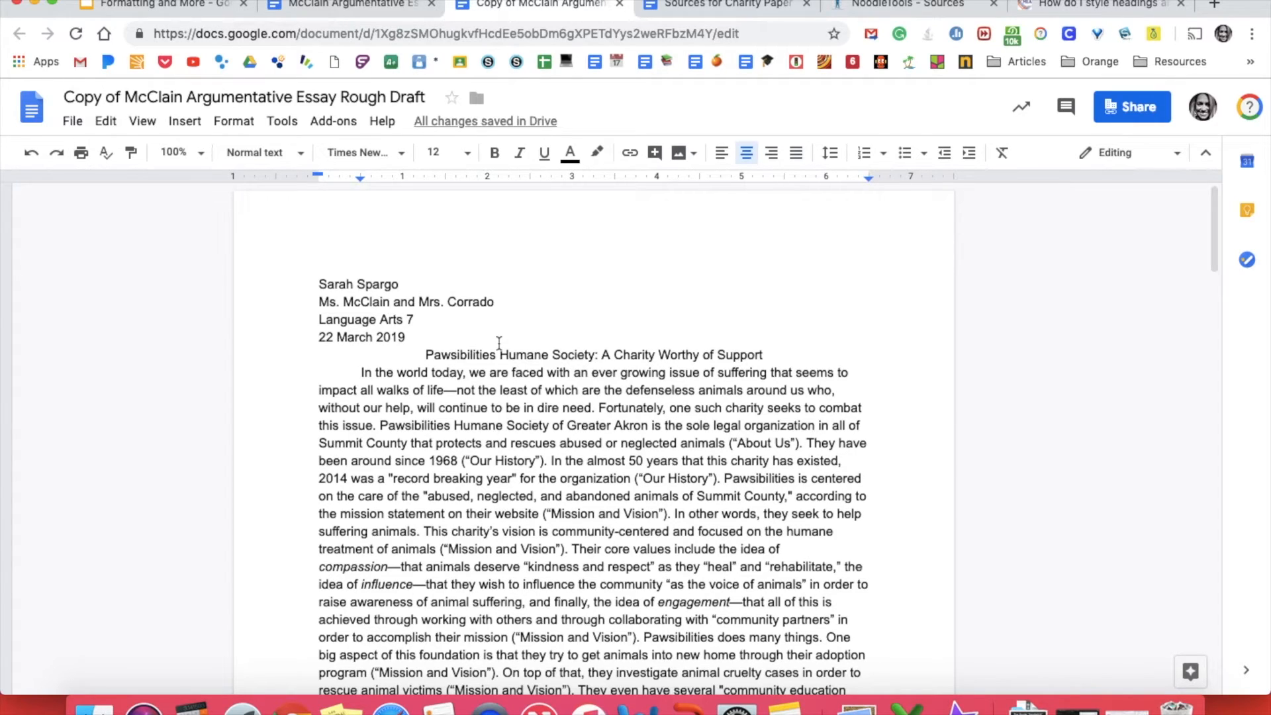
click(106, 121)
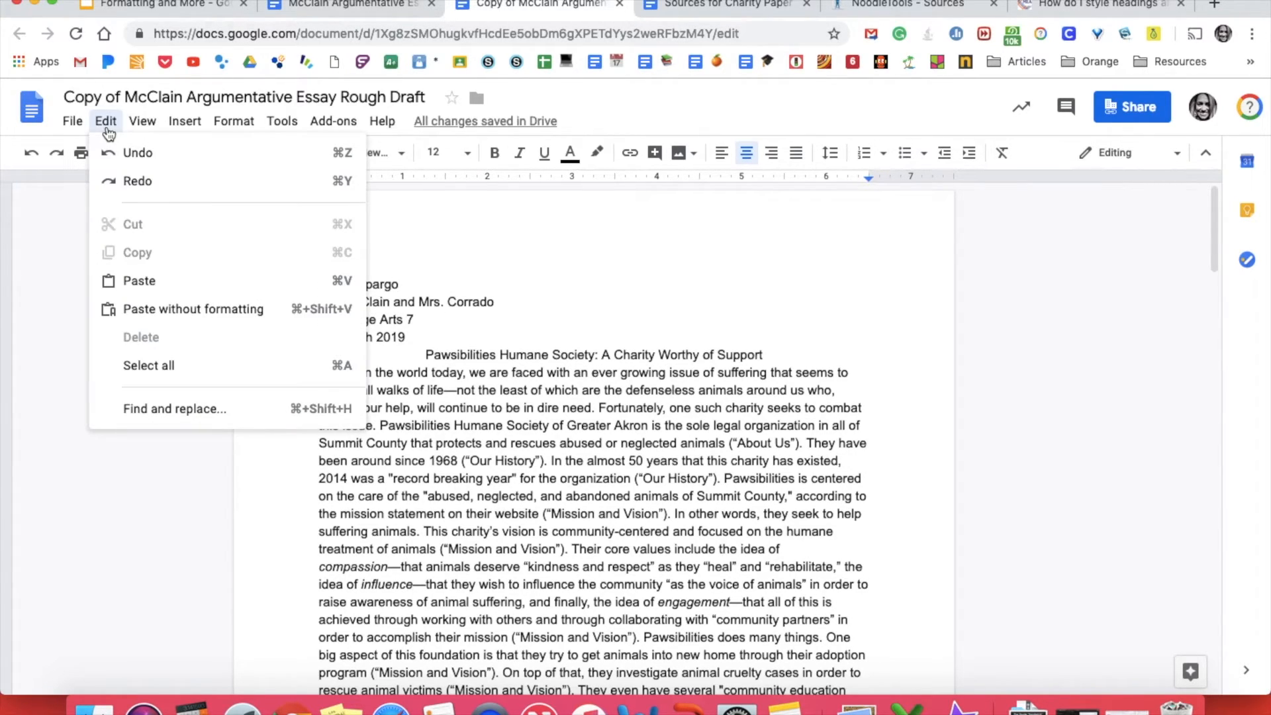
click(179, 376)
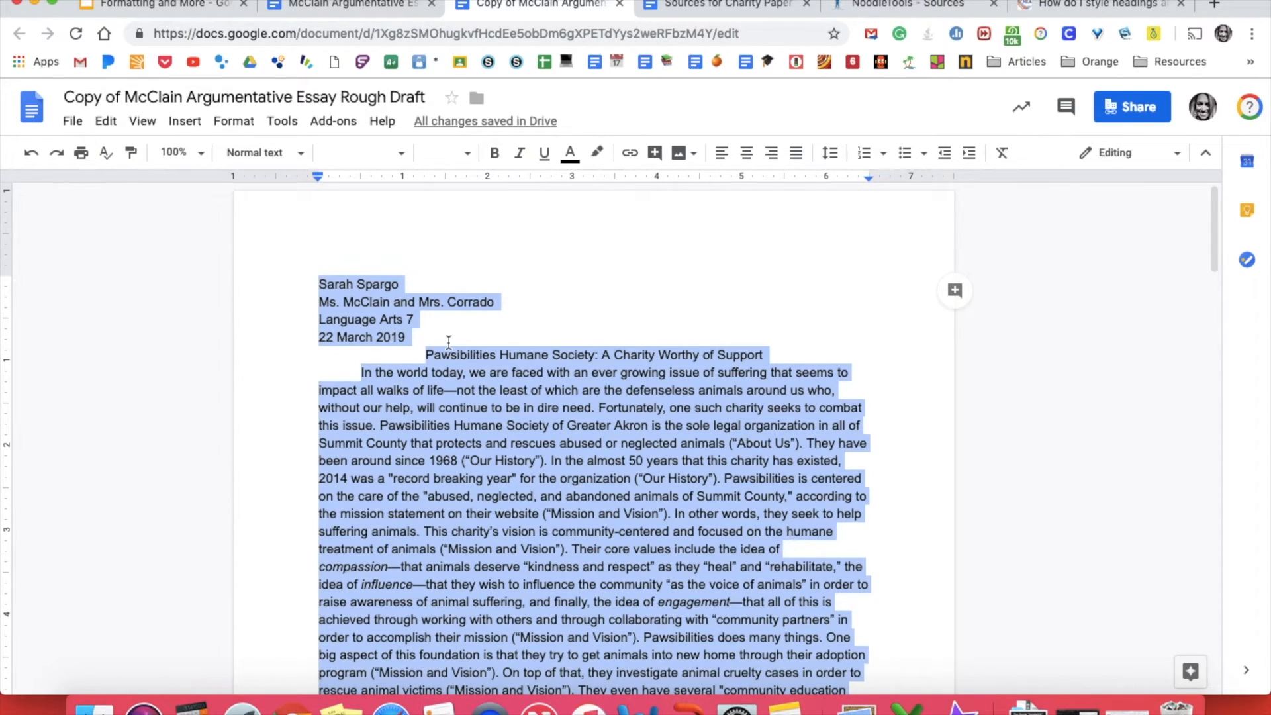
click(408, 161)
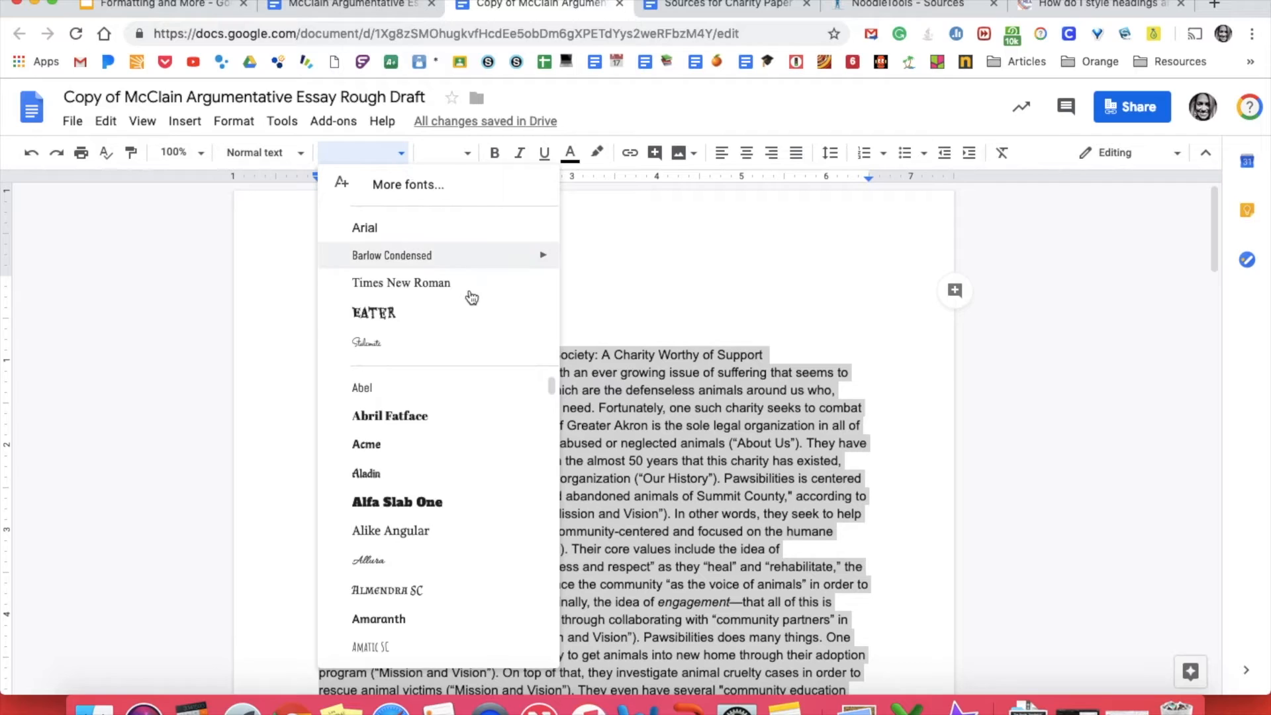
click(429, 286)
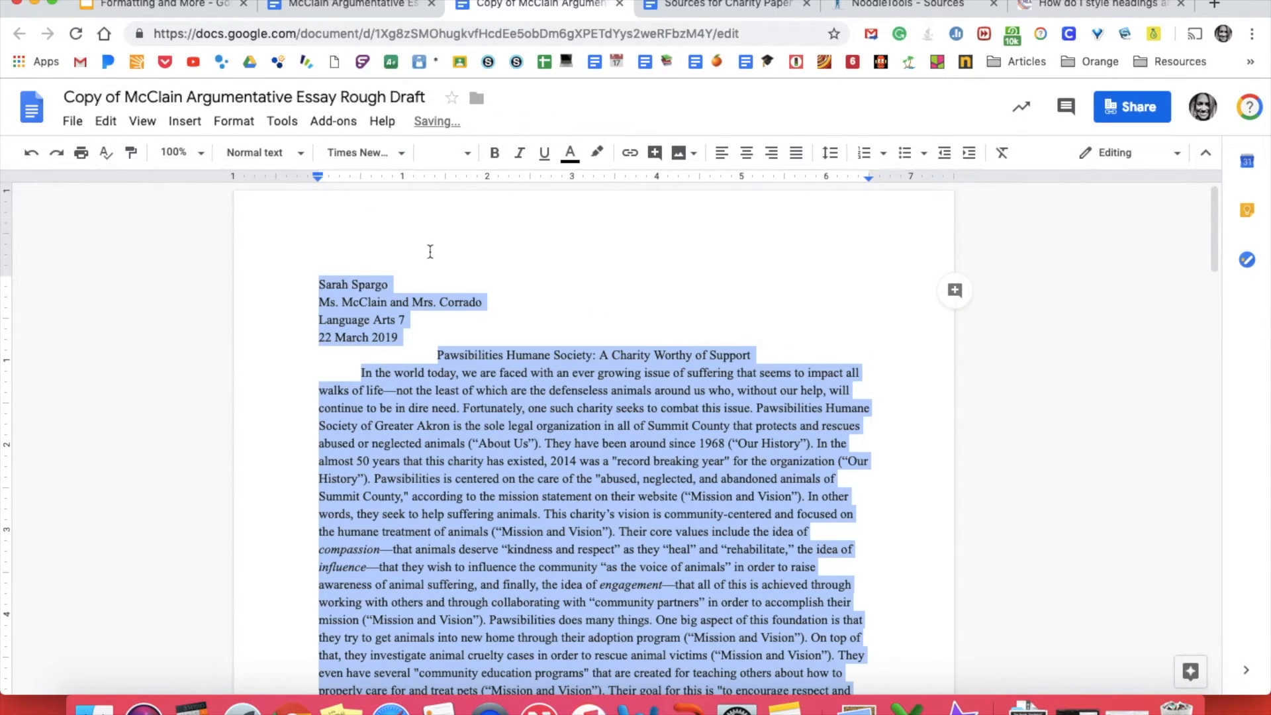
click(441, 151)
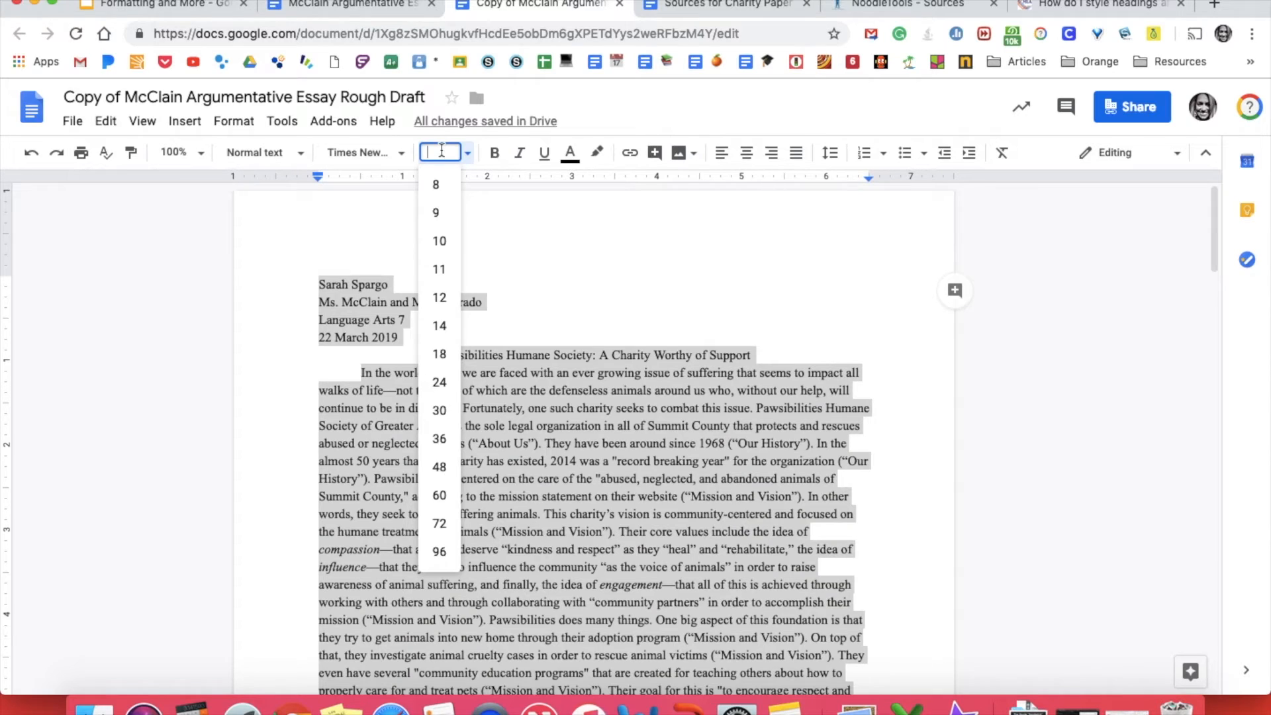
text(12)
key(Return)
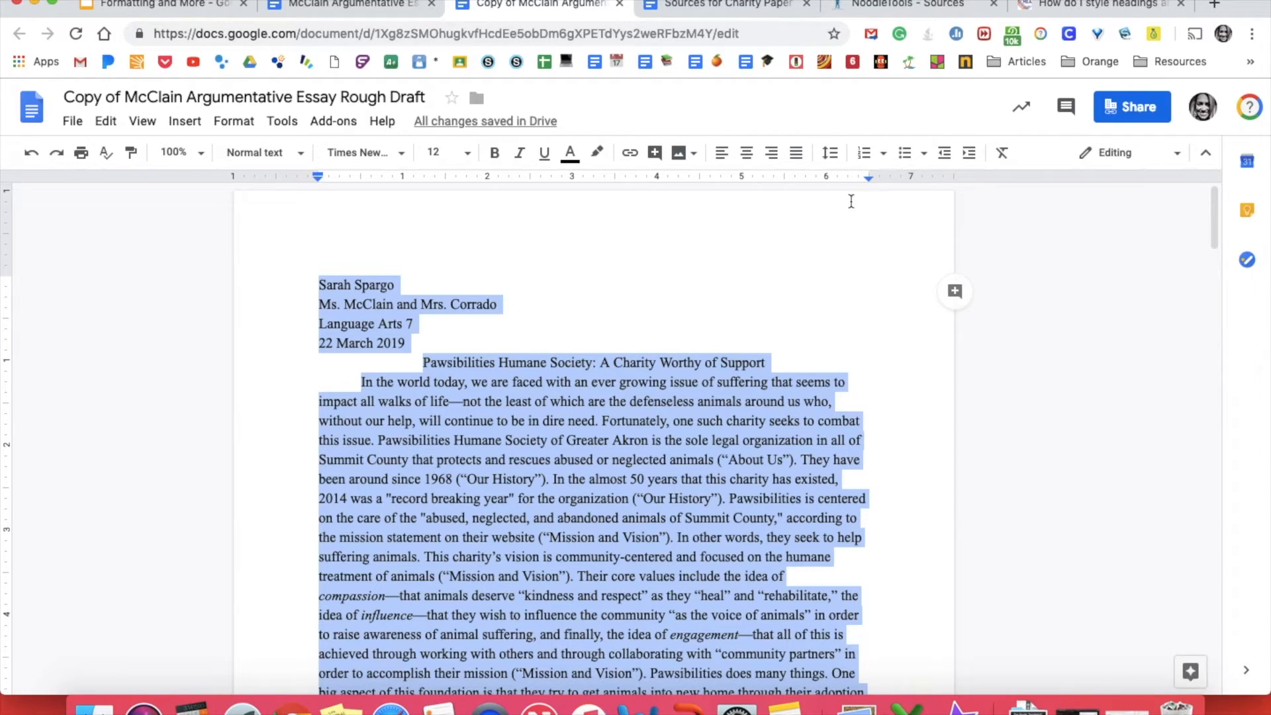
Apply double line spacing to the entire selected document.
scroll(860, 163, up, 5)
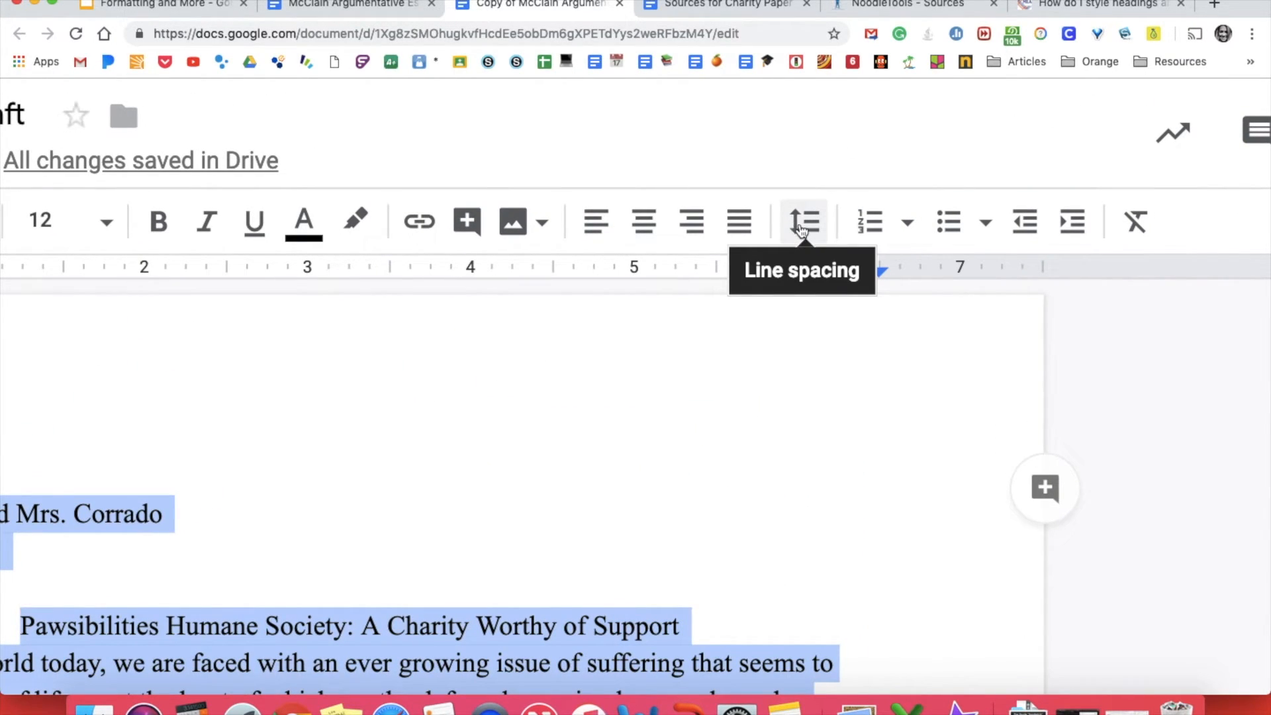
click(803, 229)
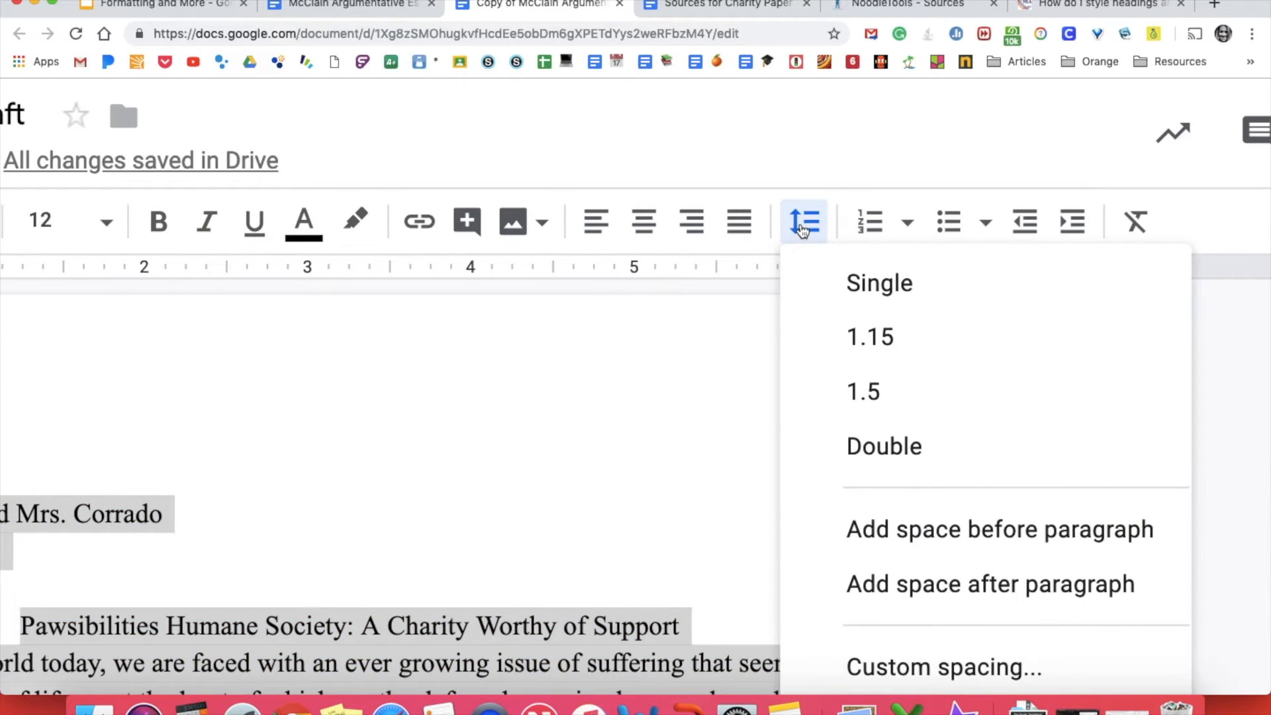
scroll(803, 229, down, 5)
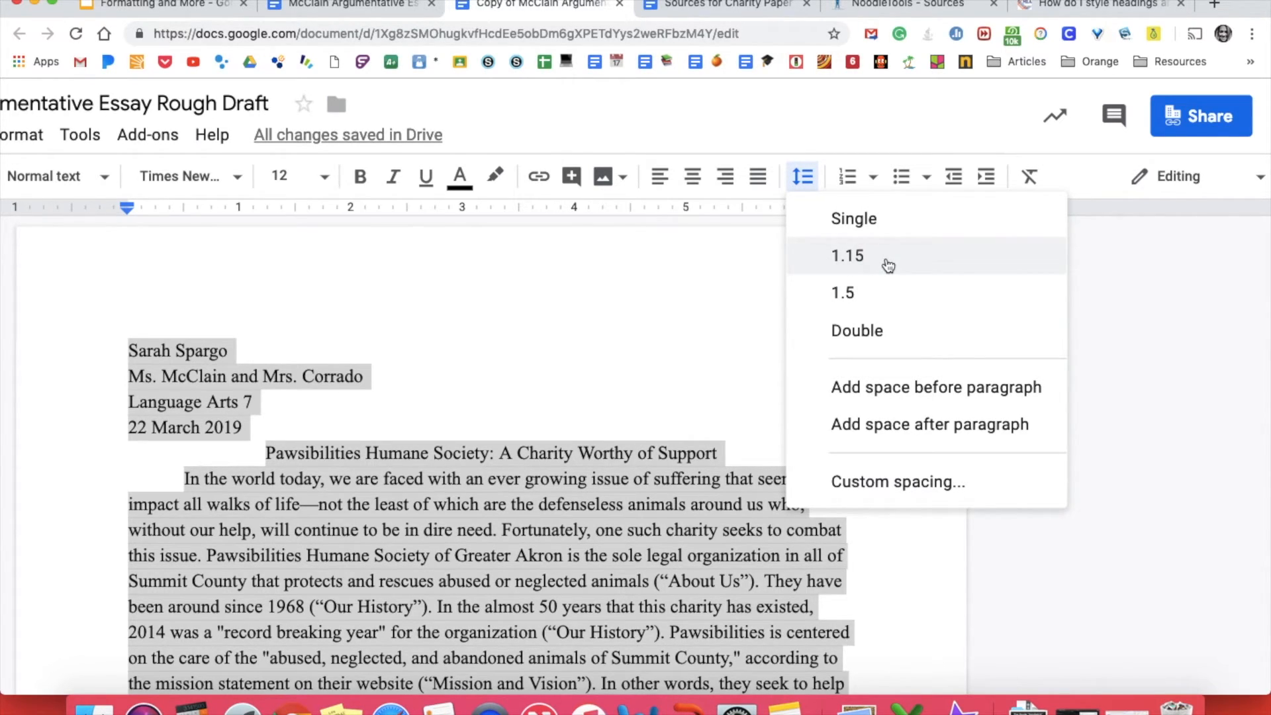
click(858, 331)
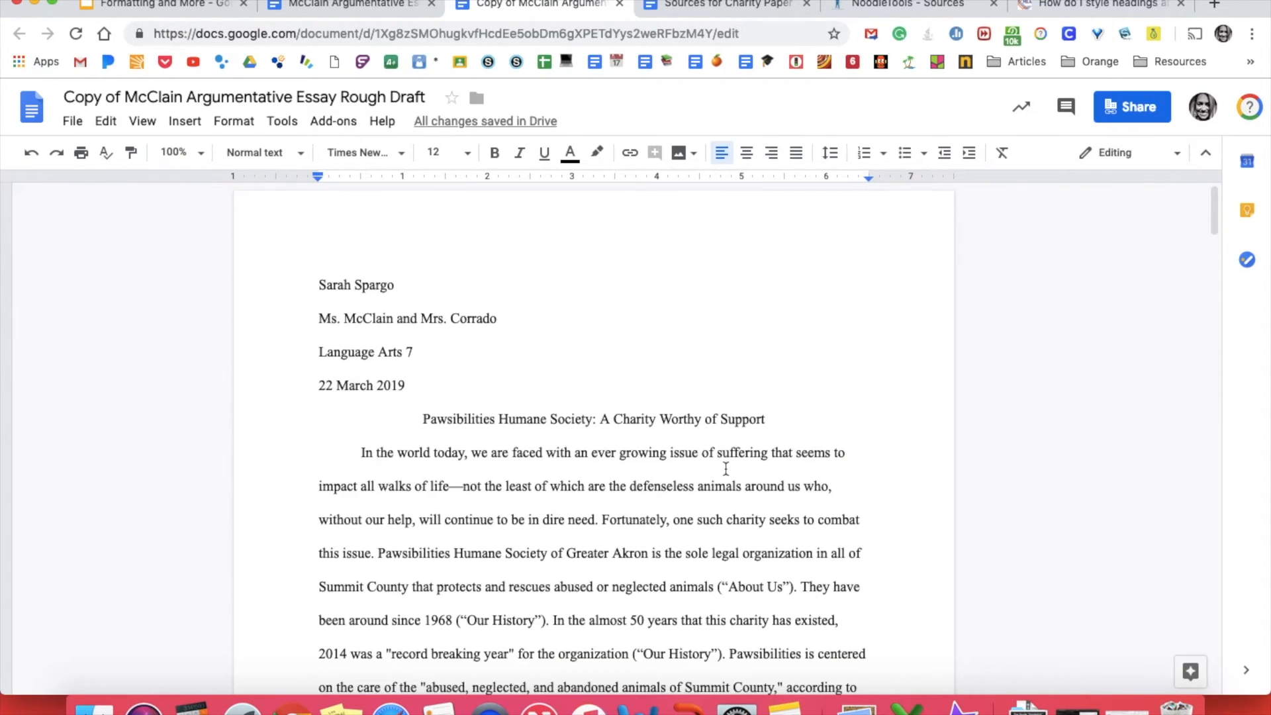
Insert blank lines between the essay's last paragraph and the Works Cited heading to push the list onto a new page.
scroll(726, 469, down, 15)
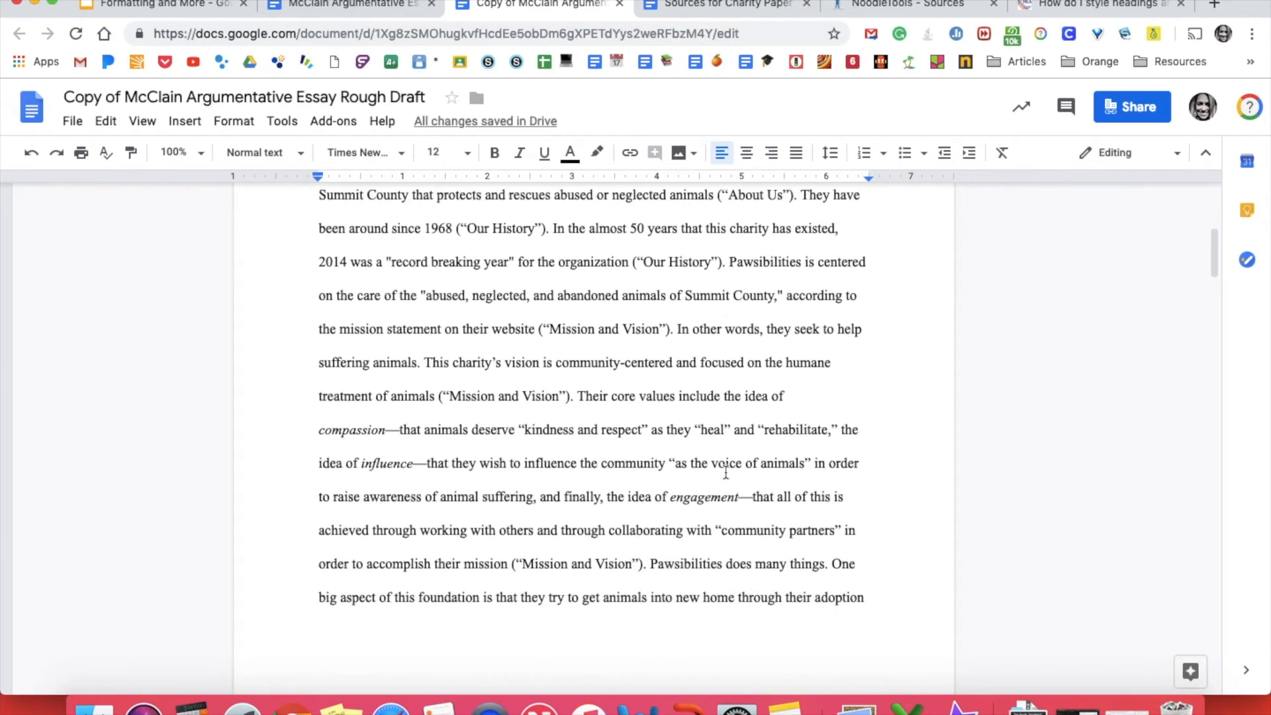
scroll(725, 472, down, 12)
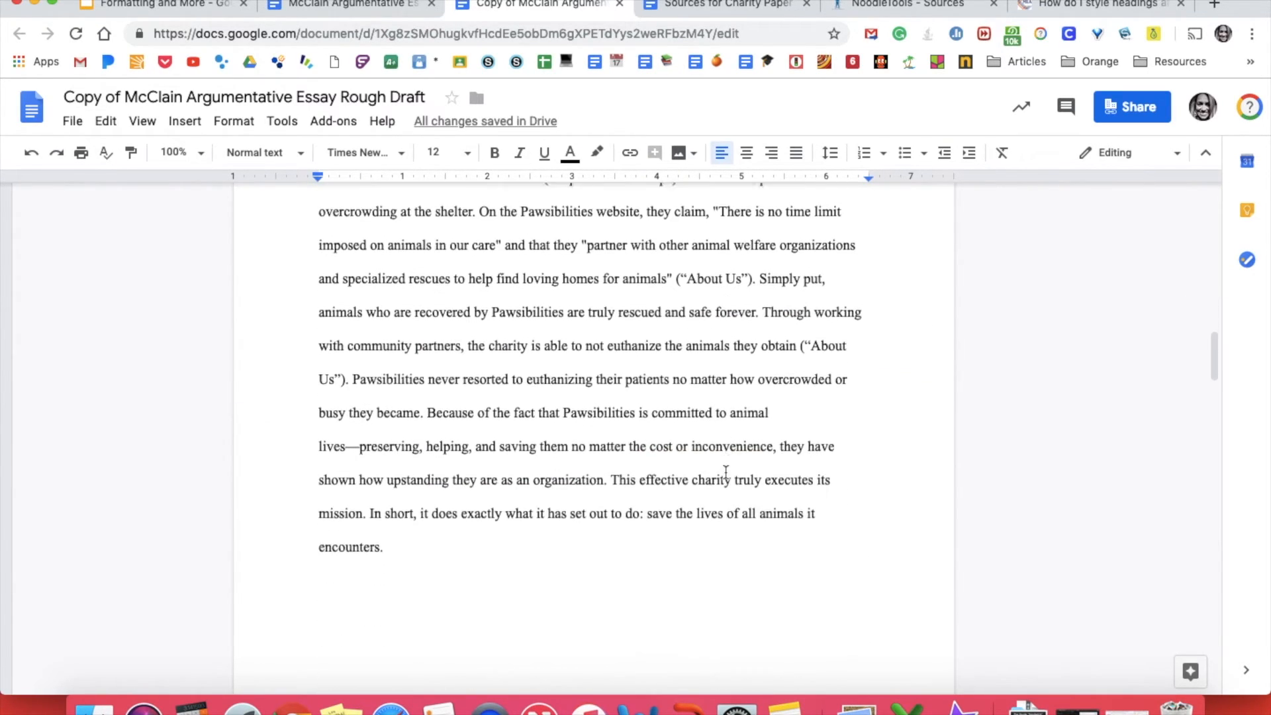
scroll(726, 472, down, 10)
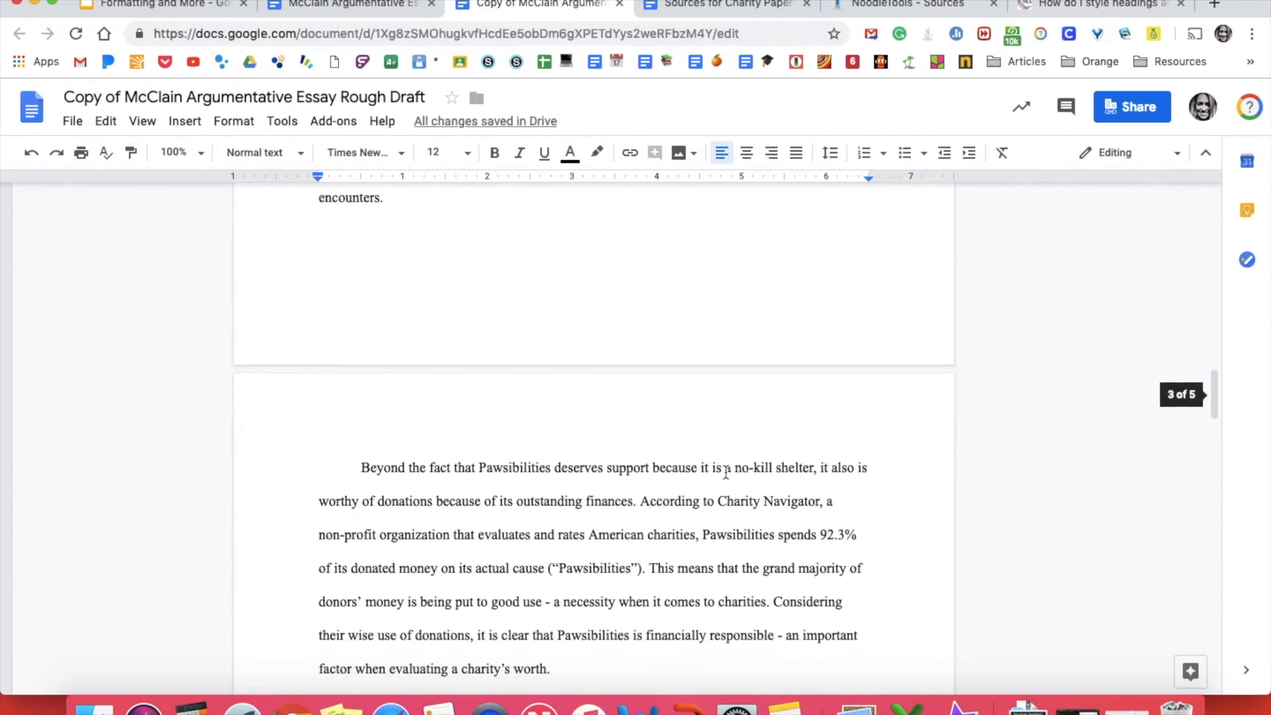
scroll(725, 472, down, 12)
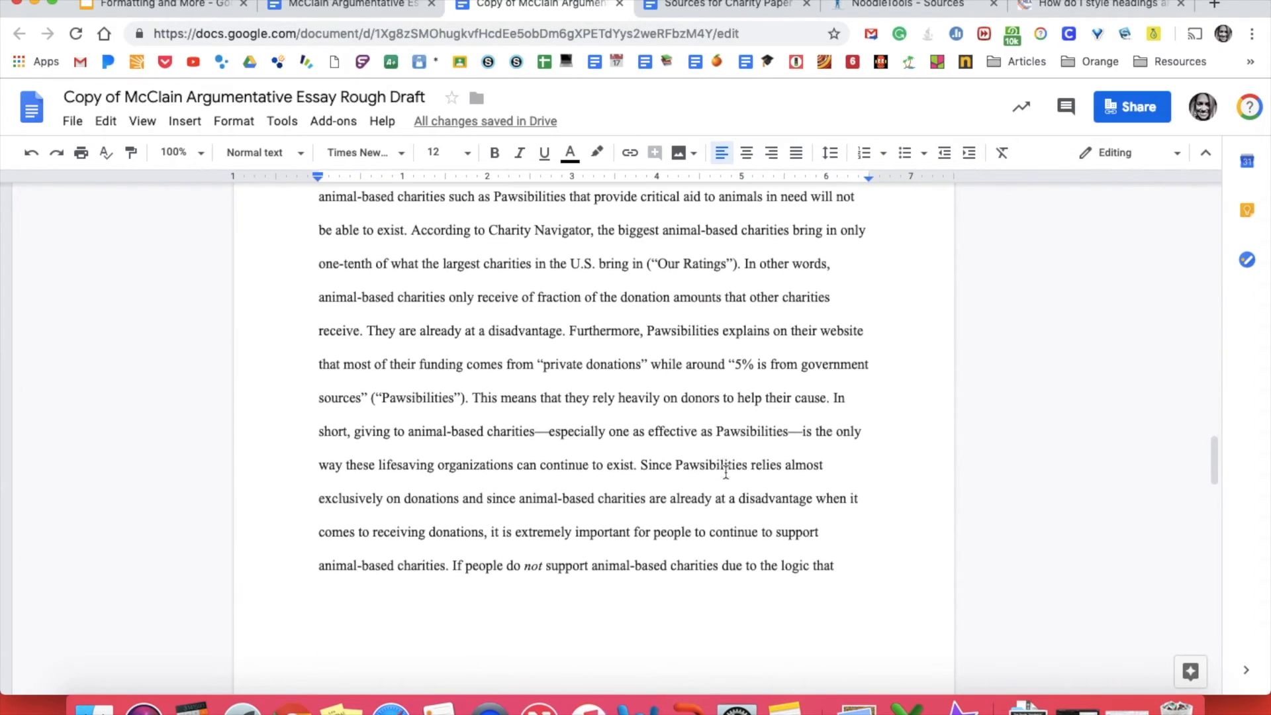
scroll(726, 472, down, 4)
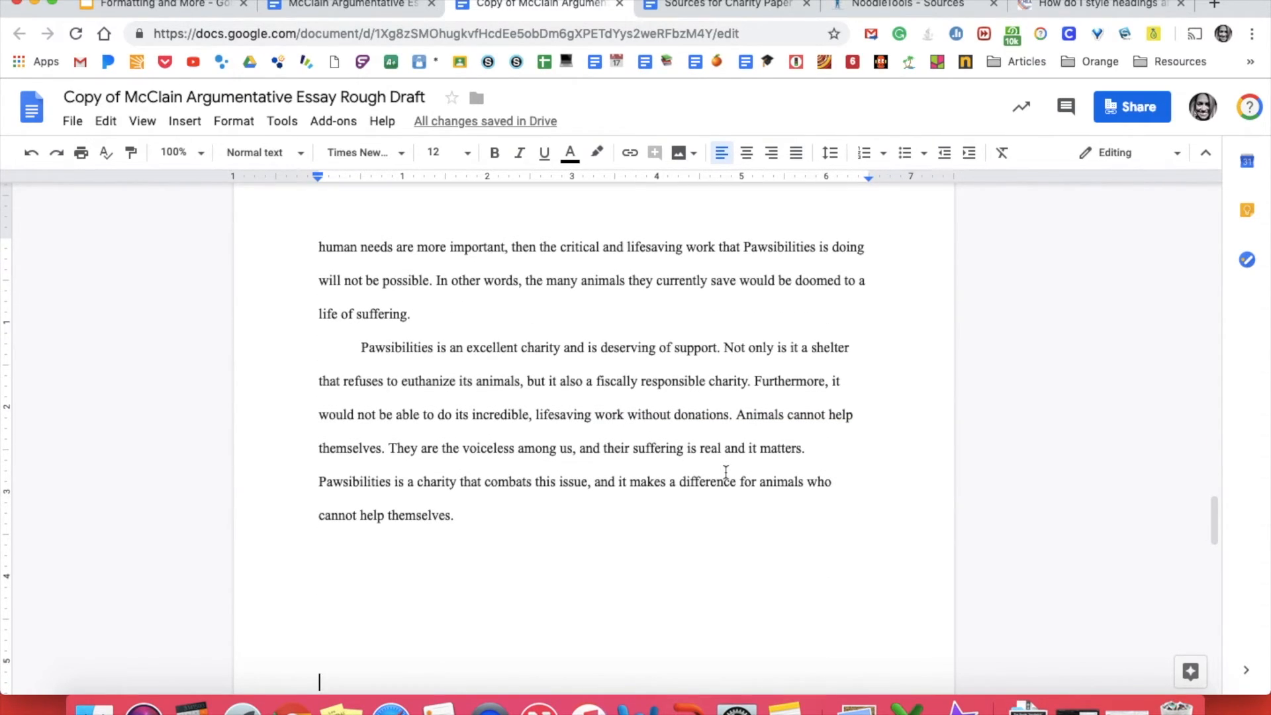
scroll(726, 472, down, 7)
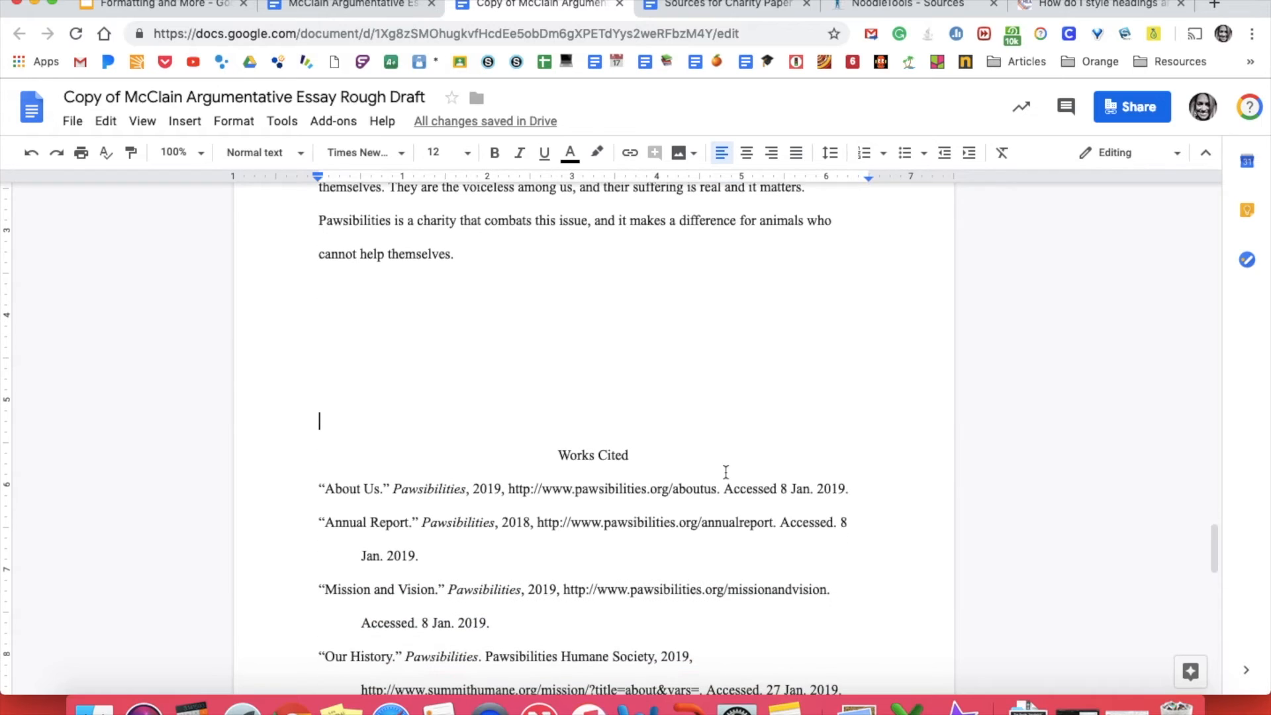
scroll(541, 344, down, 7)
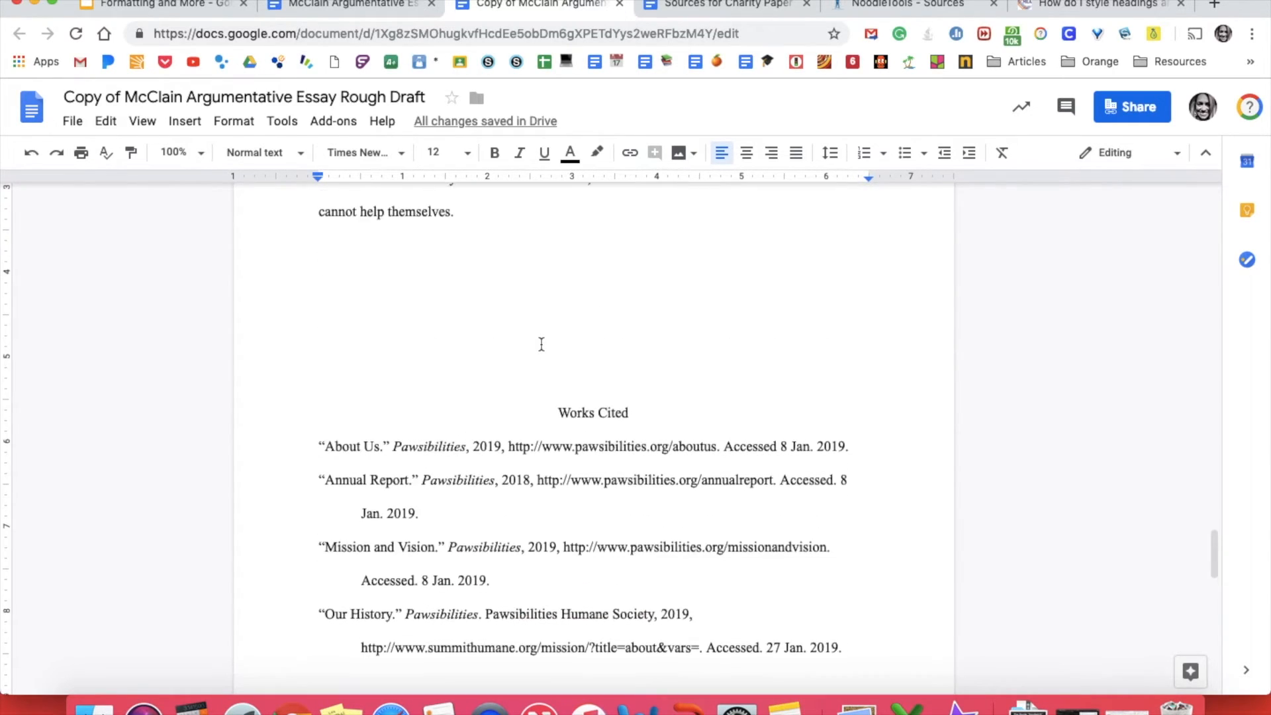
scroll(541, 345, up, 7)
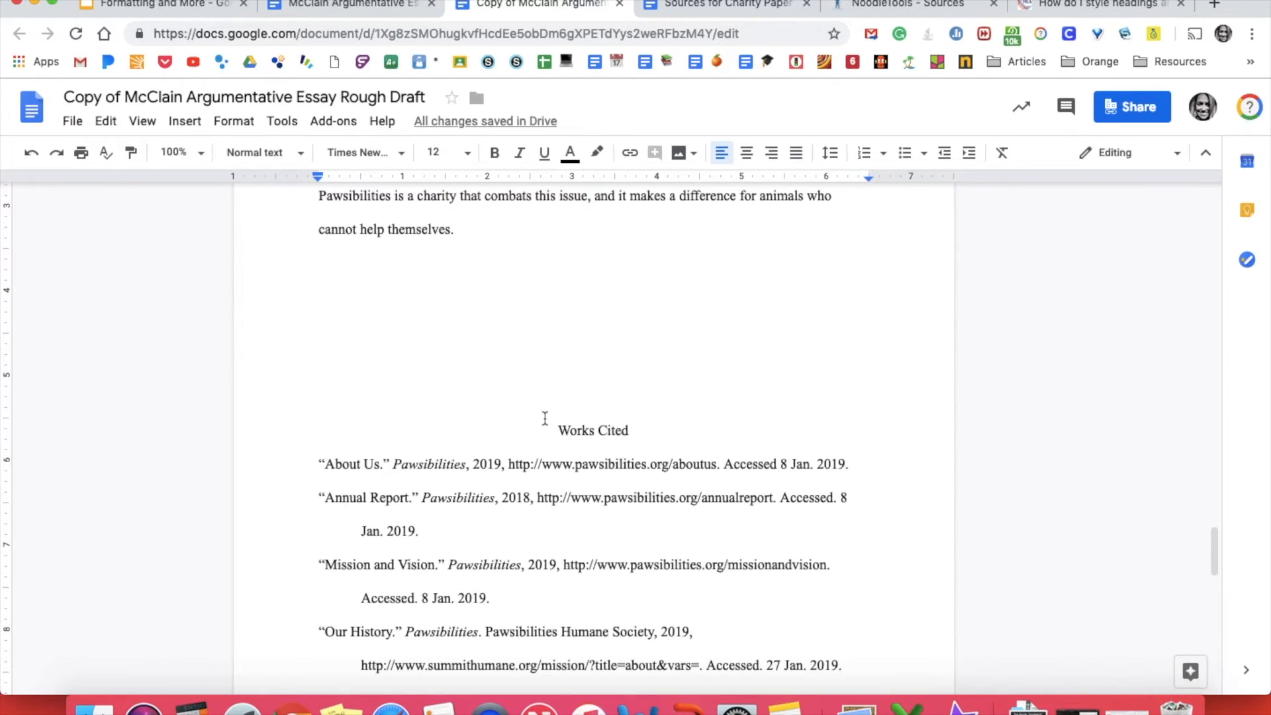
key(Return)
key(Return)
key(Return)
key(Return)
key(Return)
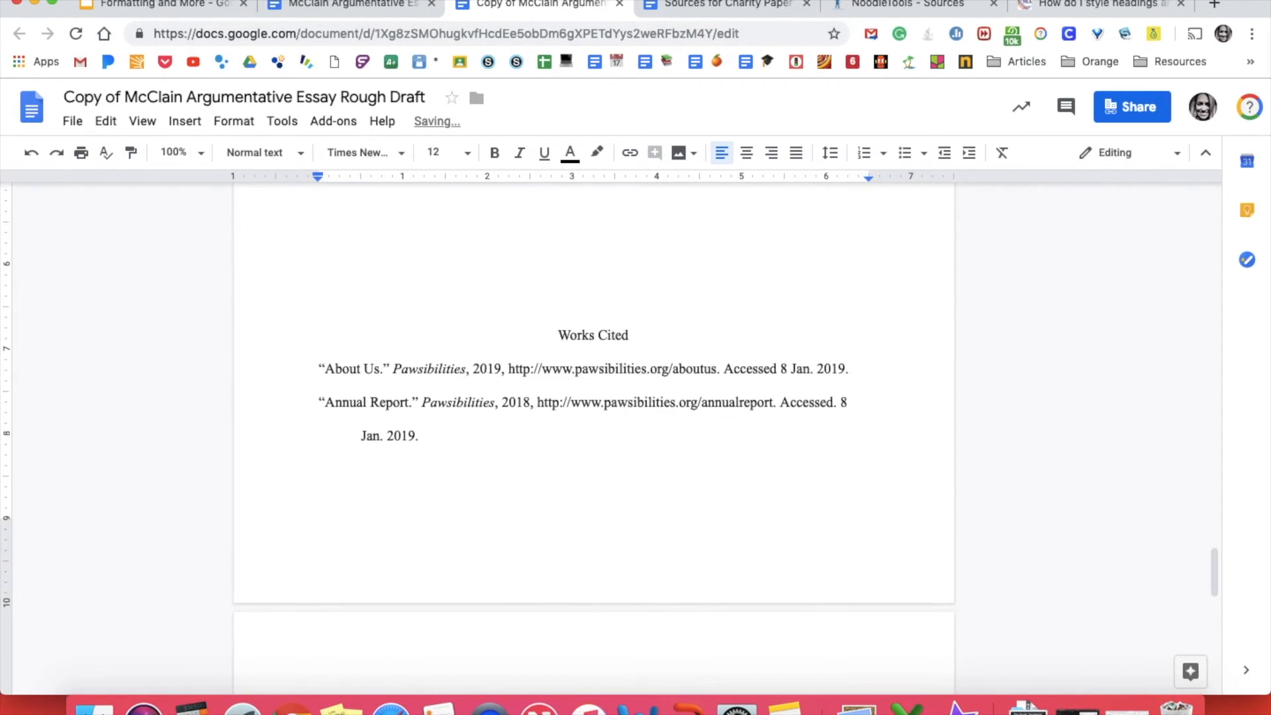
key(Return)
key(Return)
scroll(542, 398, down, 3)
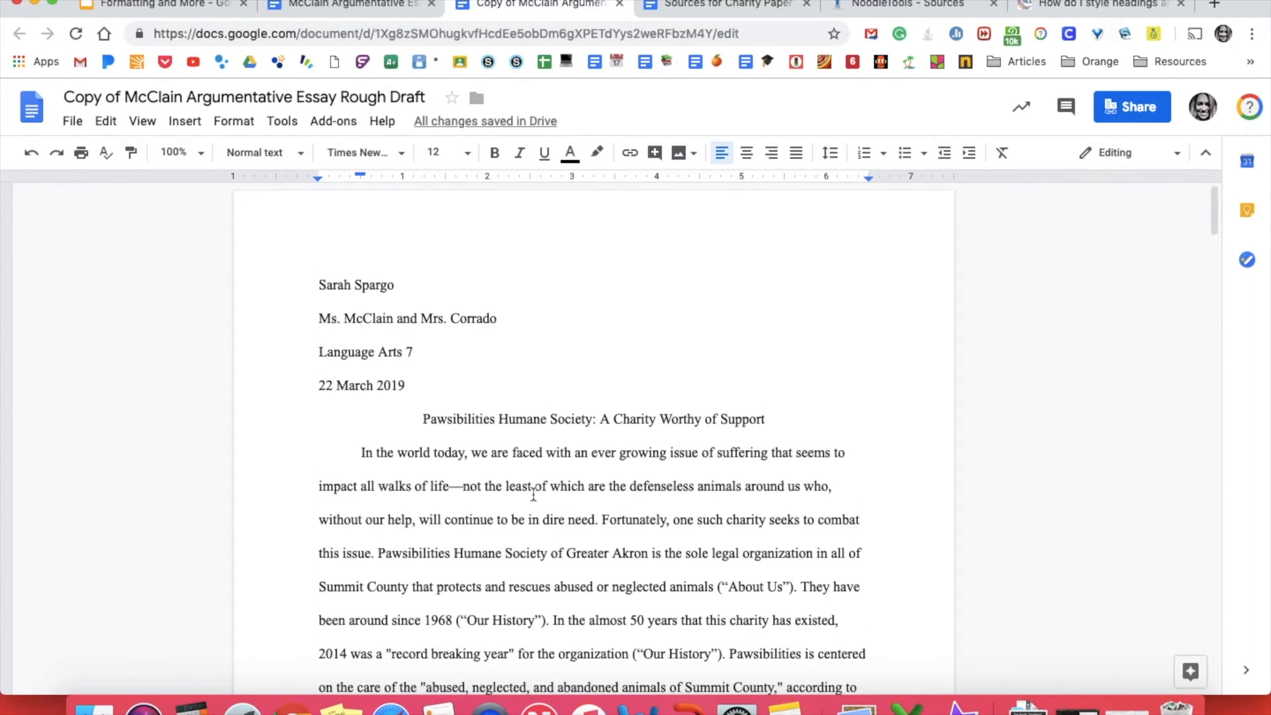
Find the periods followed by two spaces and remove the extra spaces, including the one before "In other words".
key(super+f)
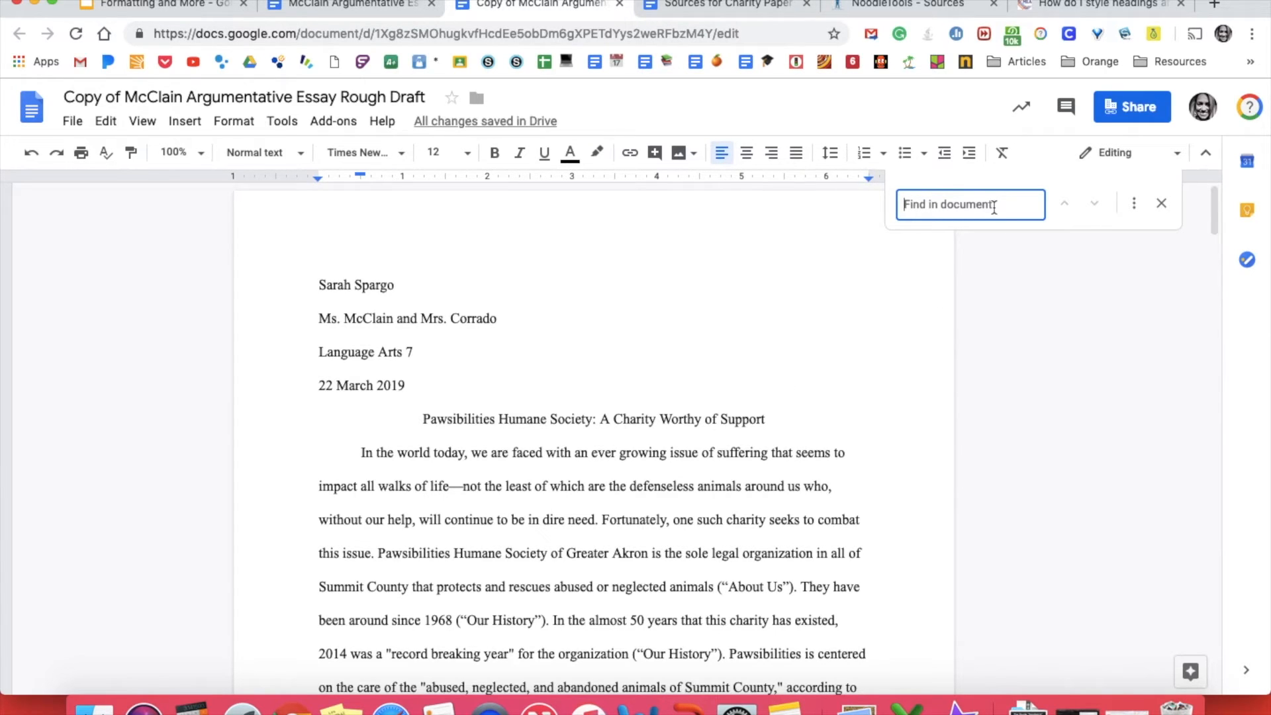
text(.)
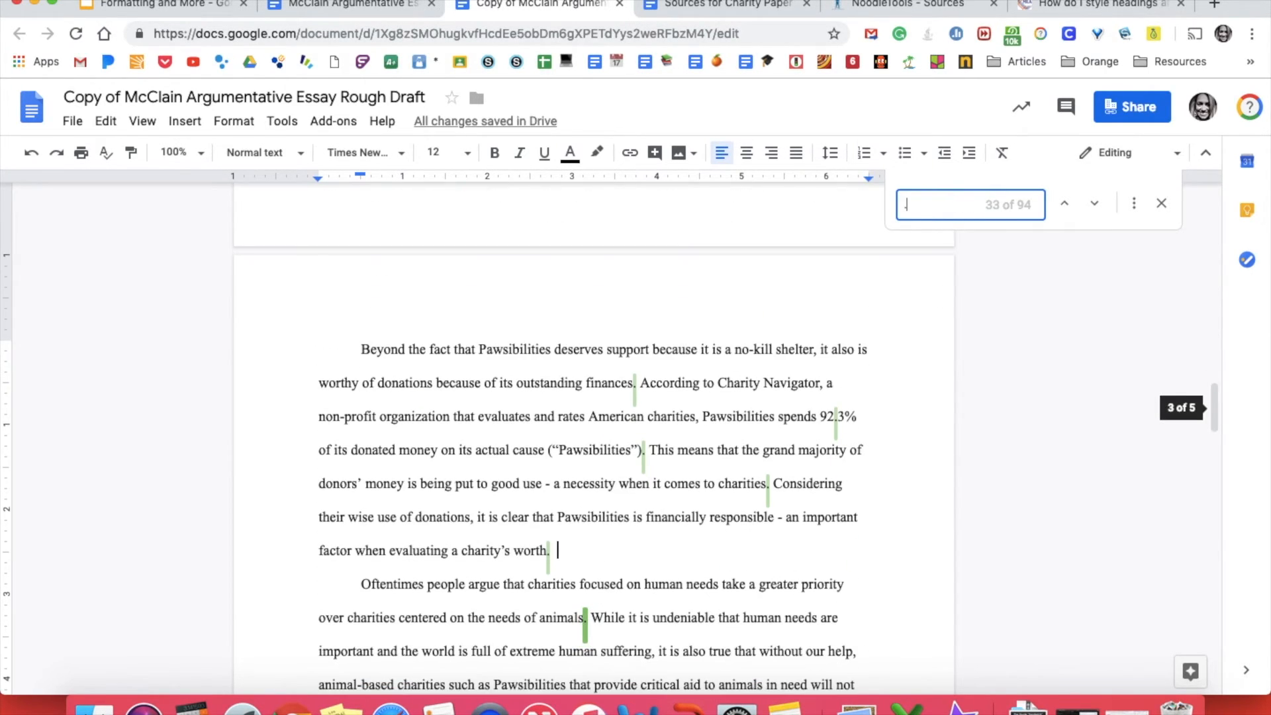
scroll(743, 311, up, 10)
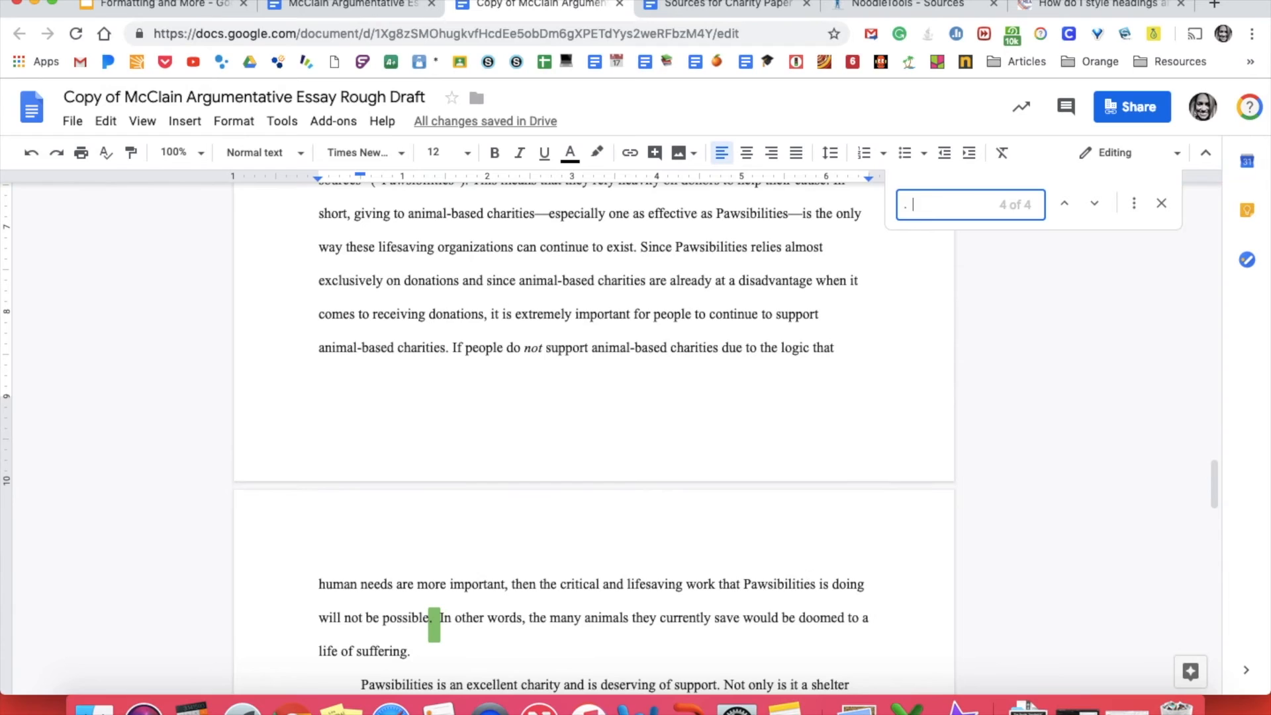
scroll(617, 392, down, 4)
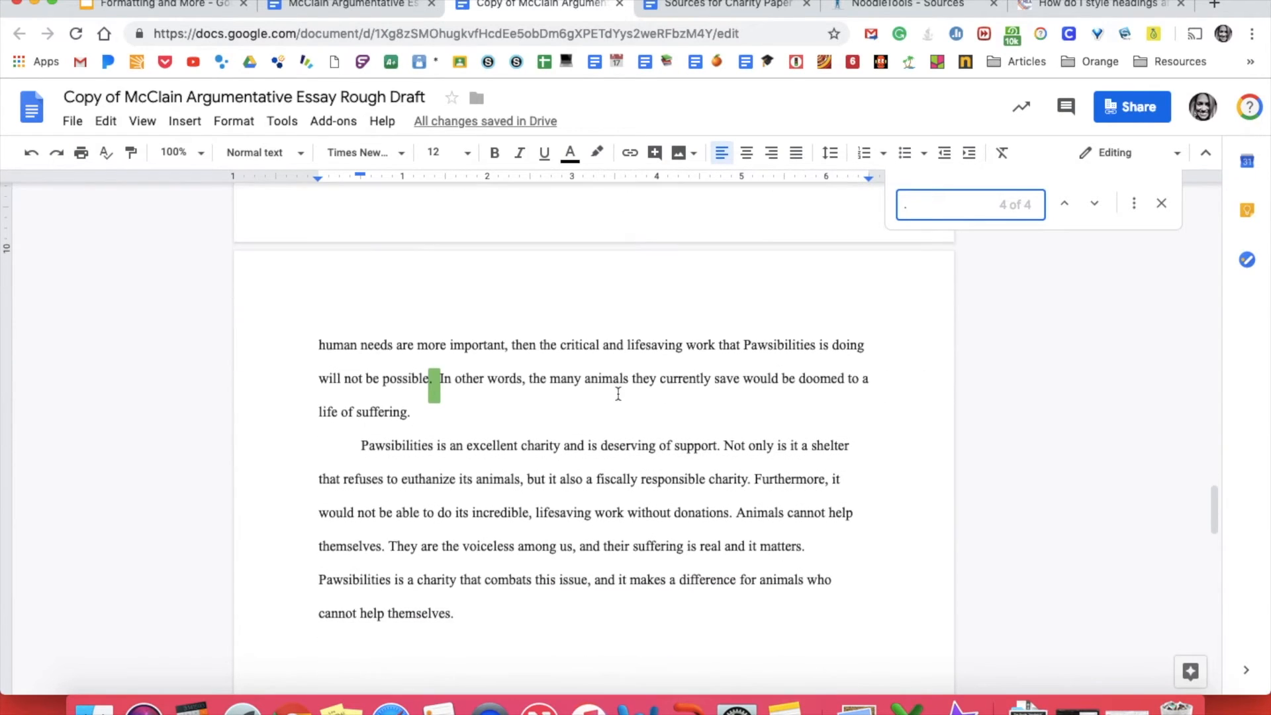
click(441, 379)
key(BackSpace)
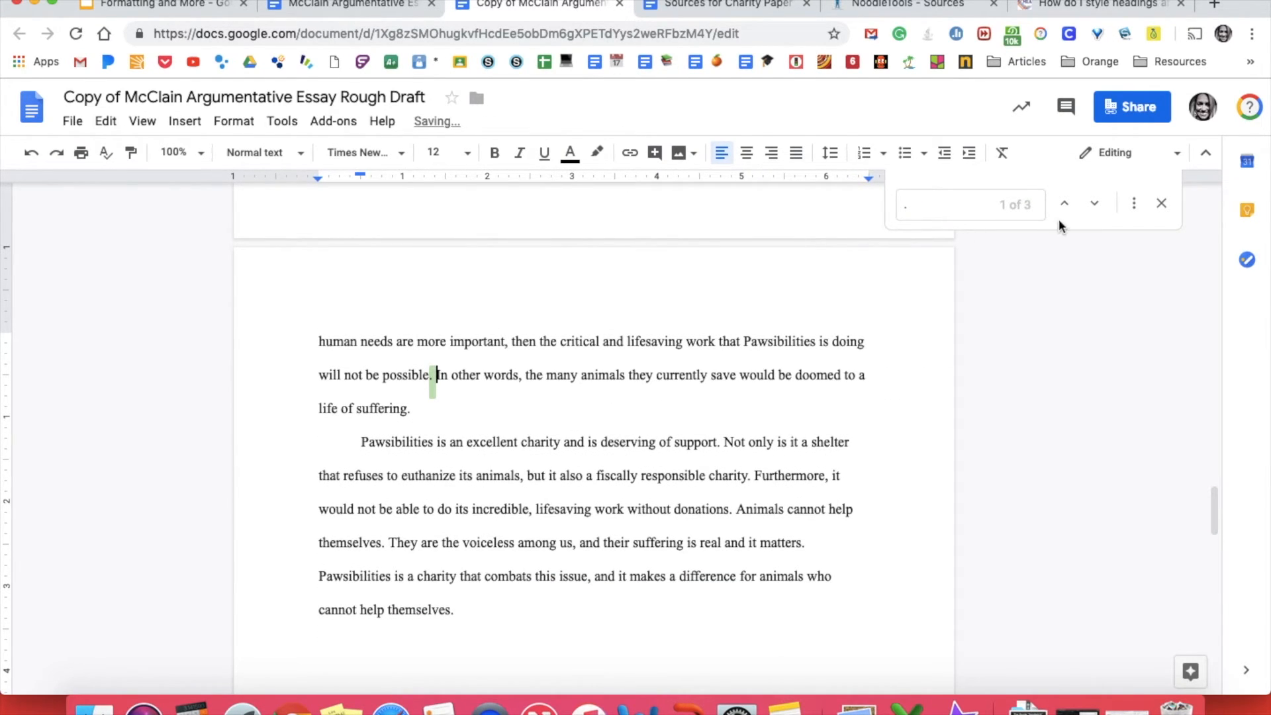
click(1094, 205)
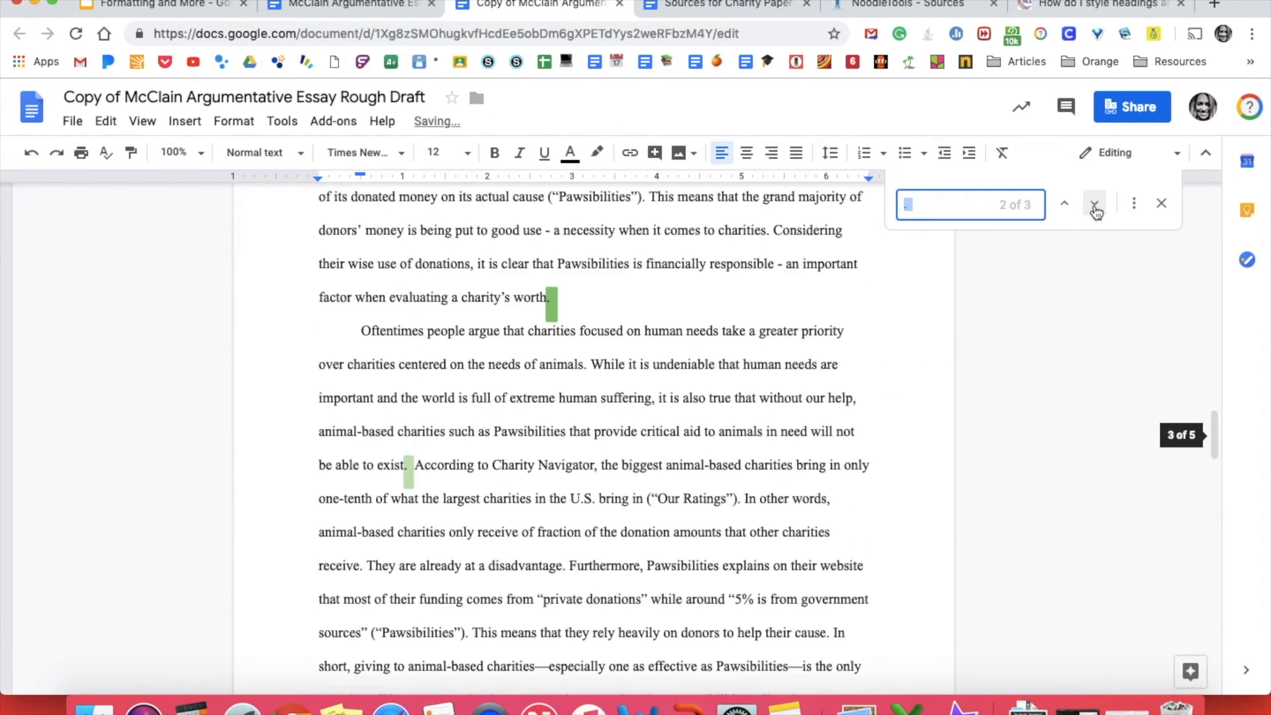
click(425, 468)
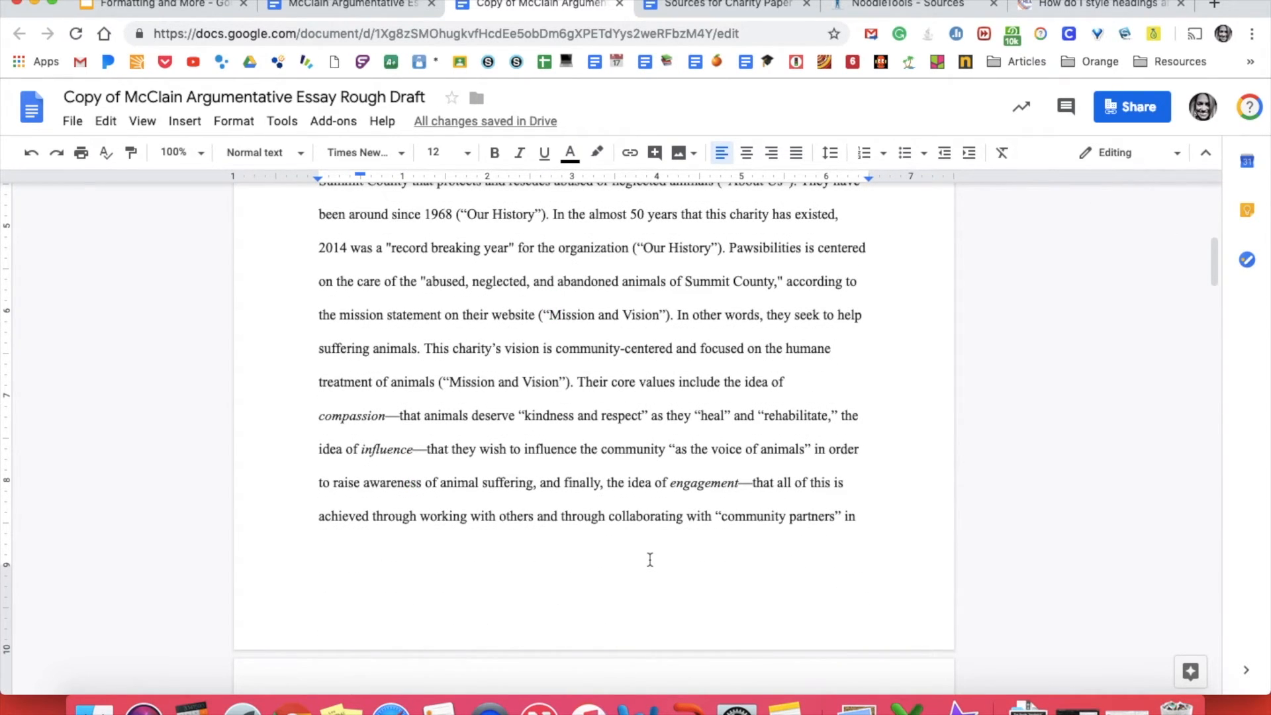
Delete the blank lines above and below the essay title on the first page.
scroll(650, 560, up, 10)
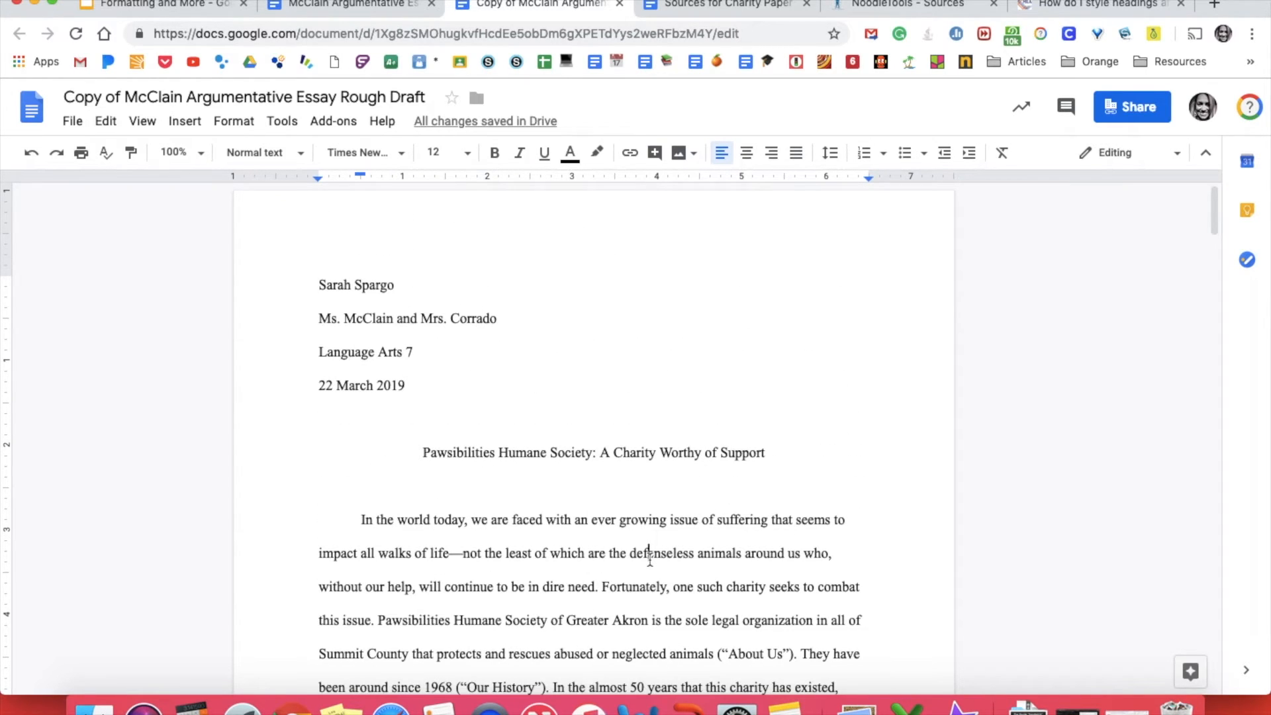
click(650, 556)
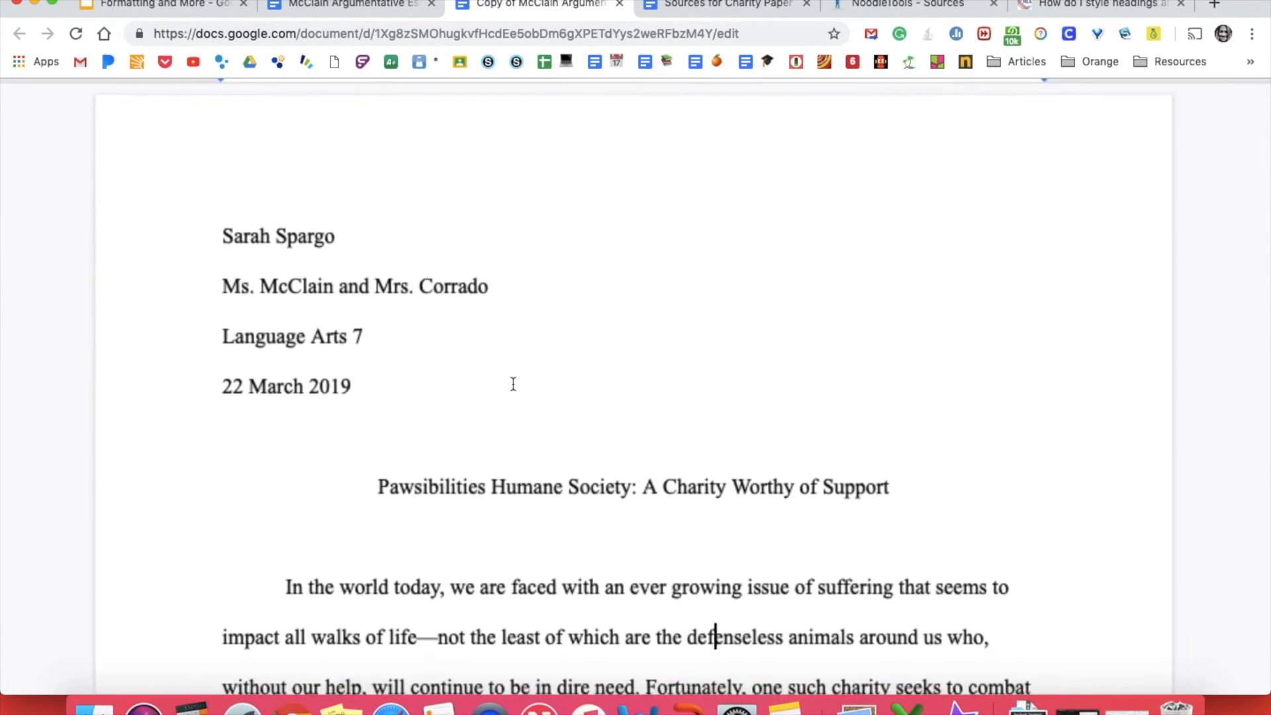
click(464, 418)
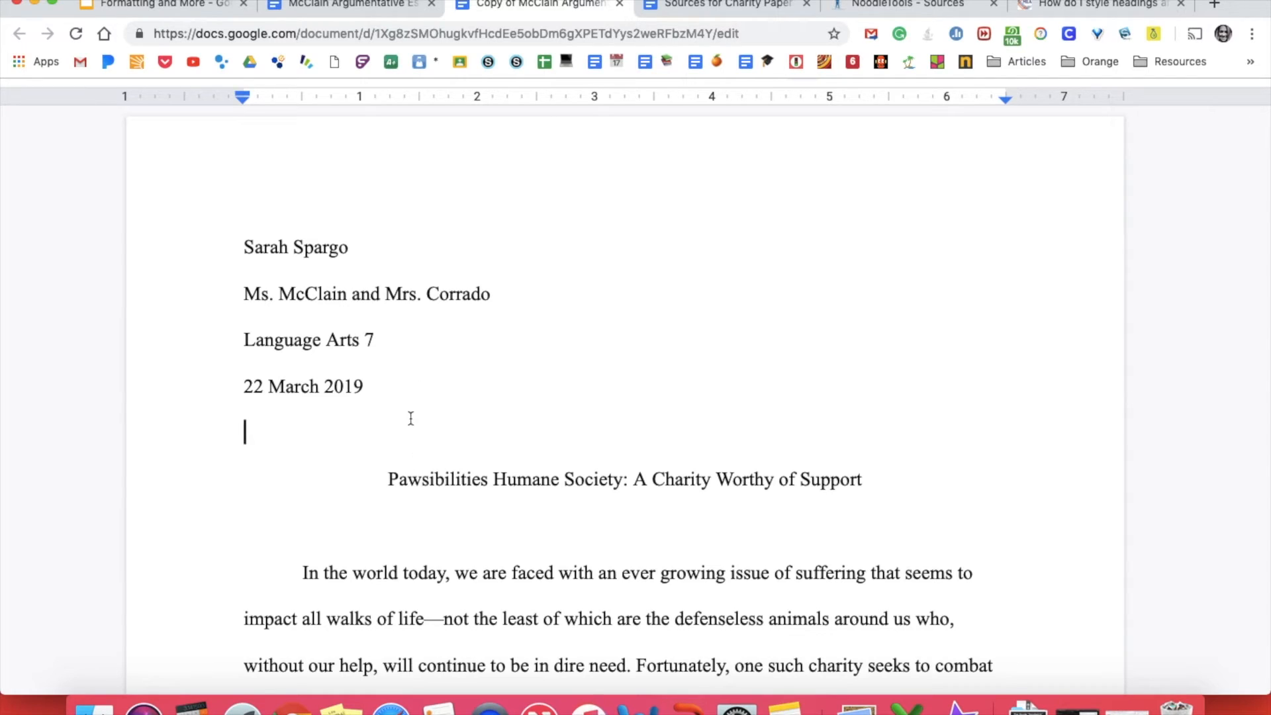
key(BackSpace)
click(456, 488)
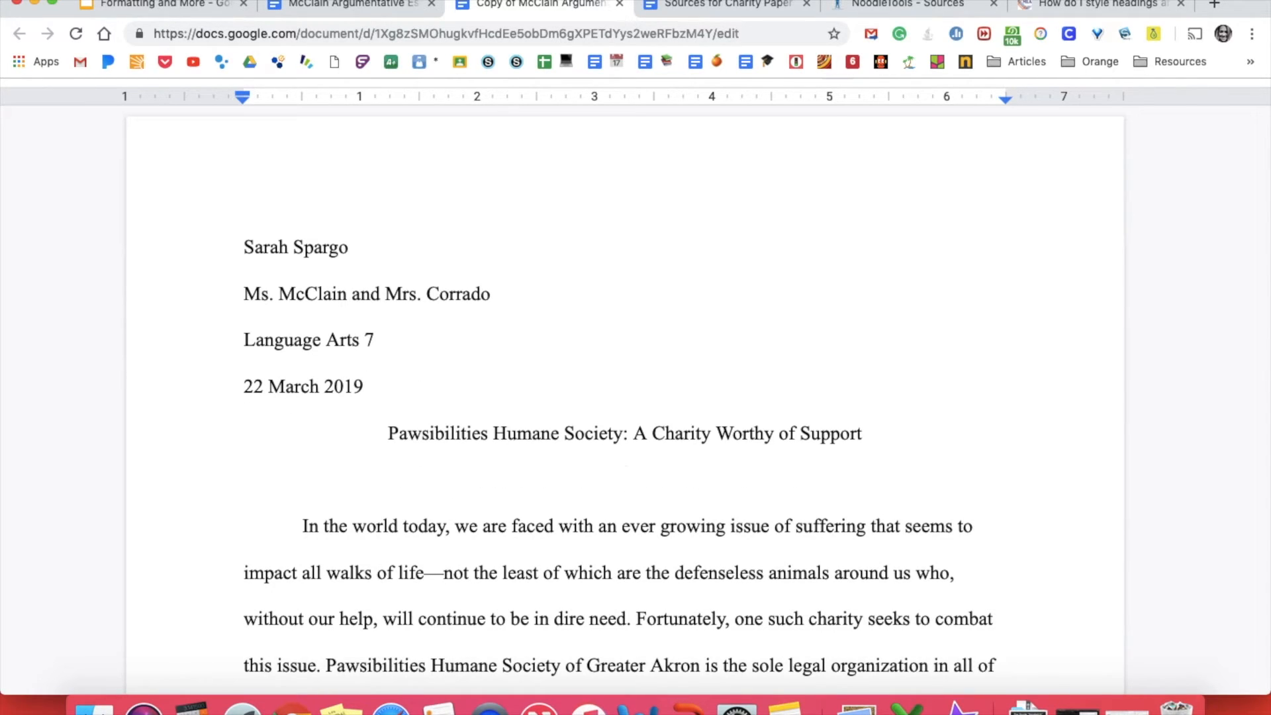
key(BackSpace)
key(BackSpace)
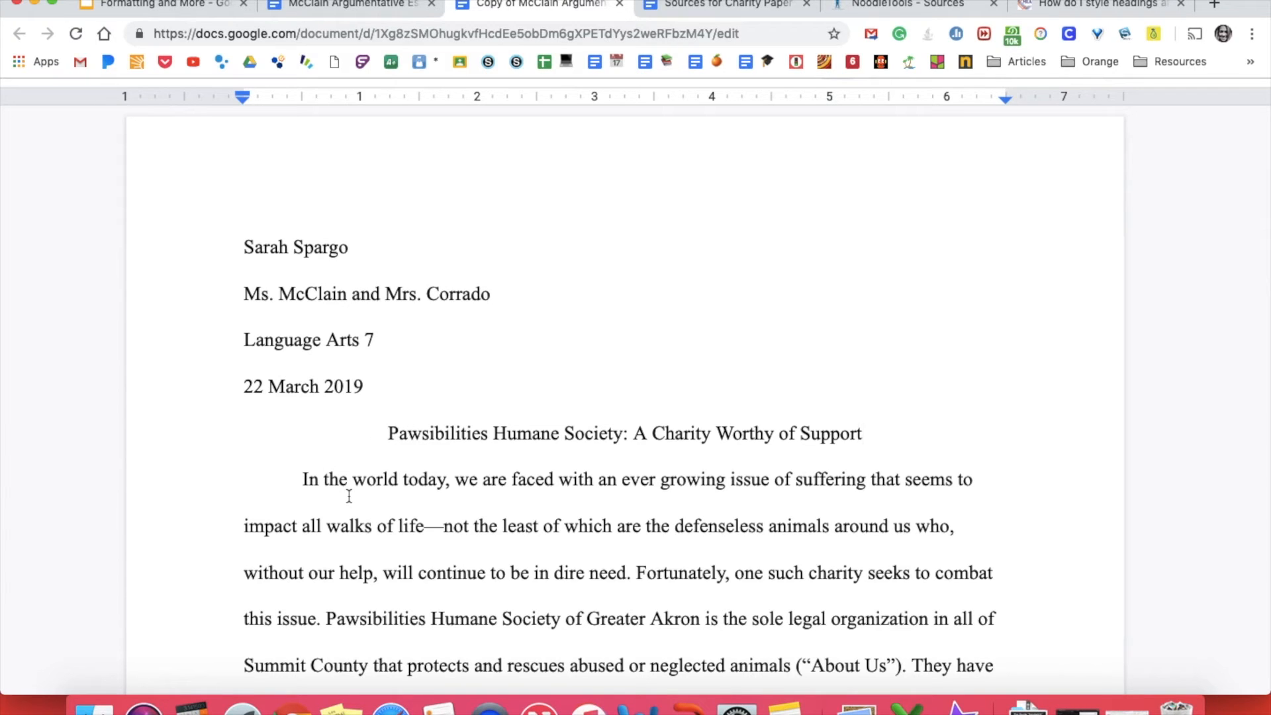
Delete the blank line above the paragraph beginning "Oftentimes people argue".
scroll(341, 493, down, 7)
scroll(348, 498, down, 20)
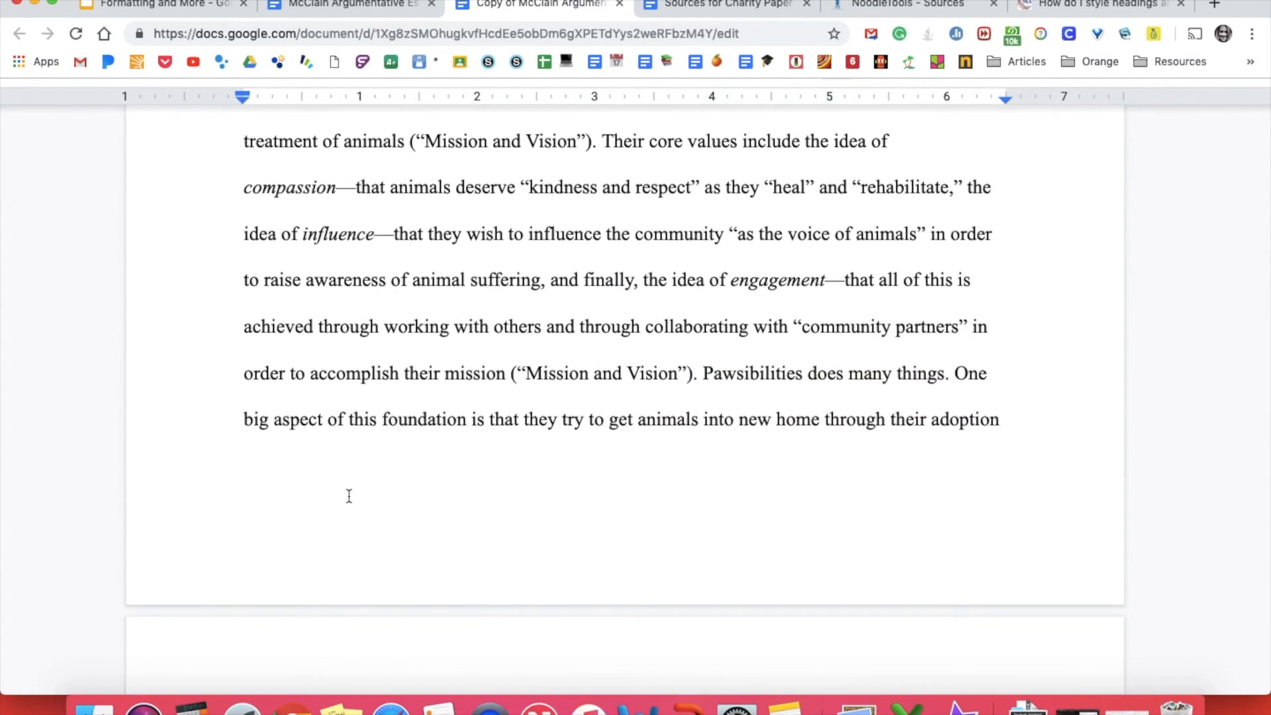
scroll(283, 439, down, 1)
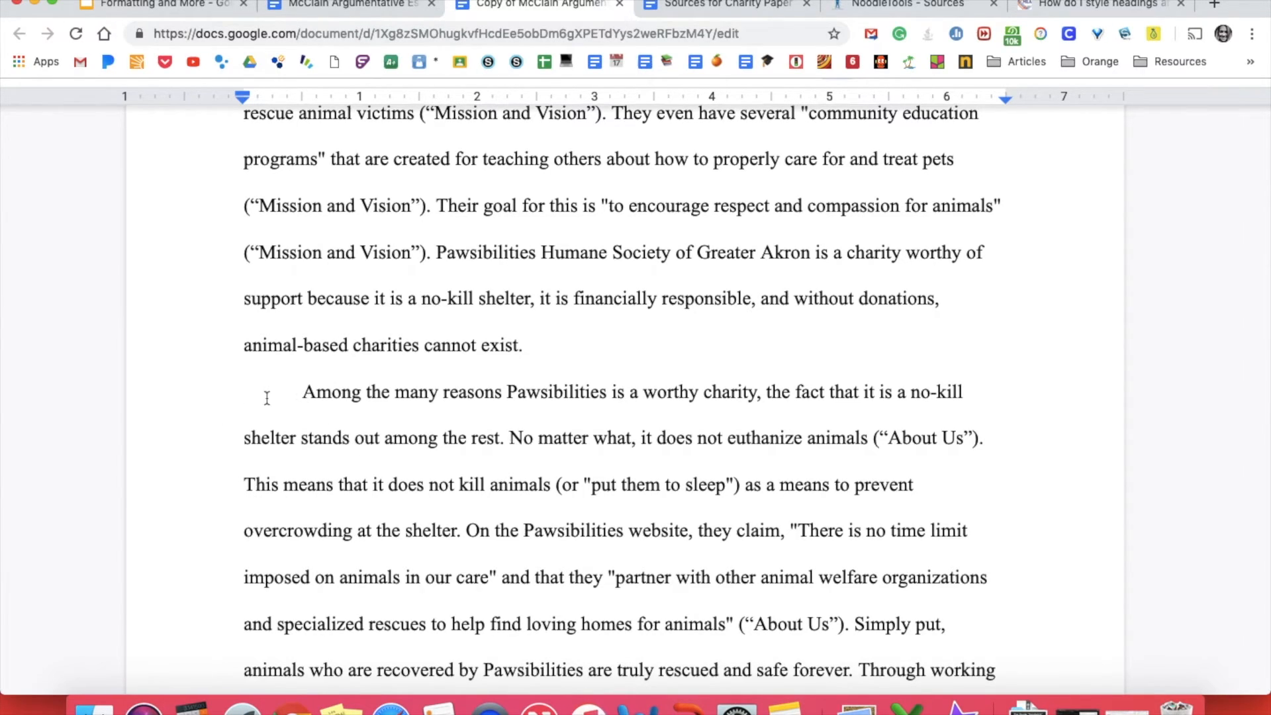
scroll(452, 391, down, 9)
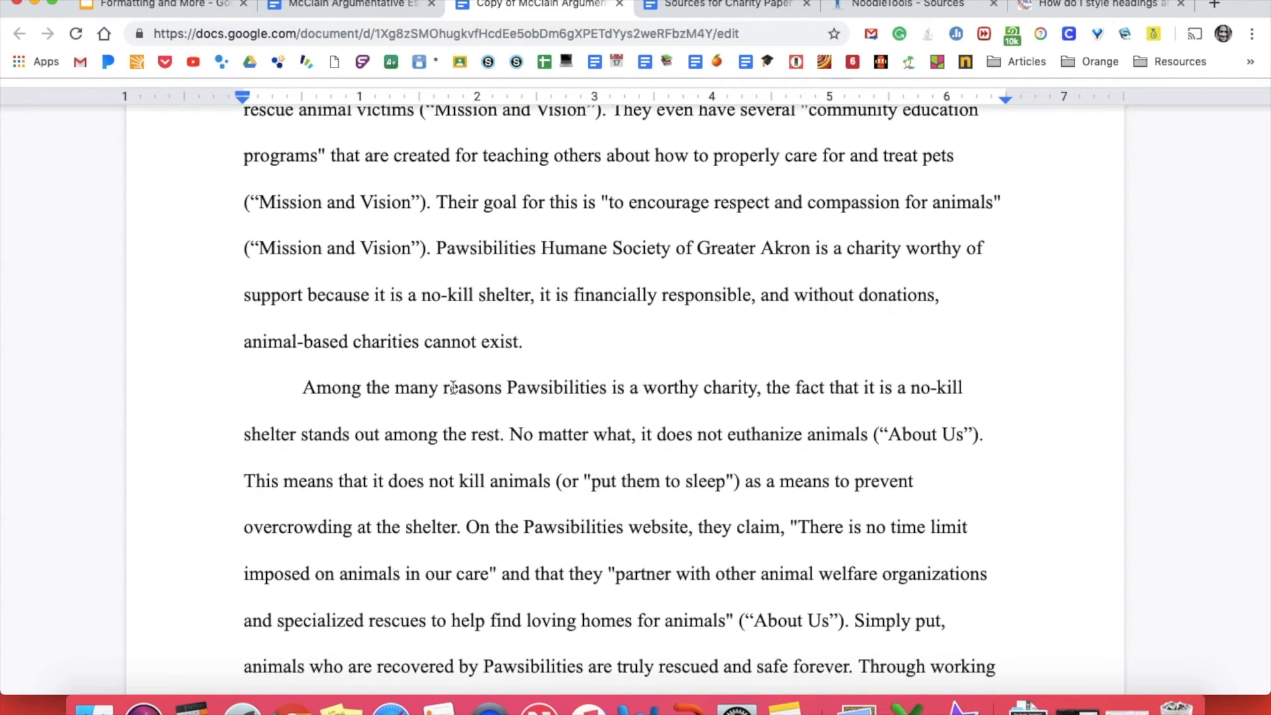
scroll(452, 391, down, 11)
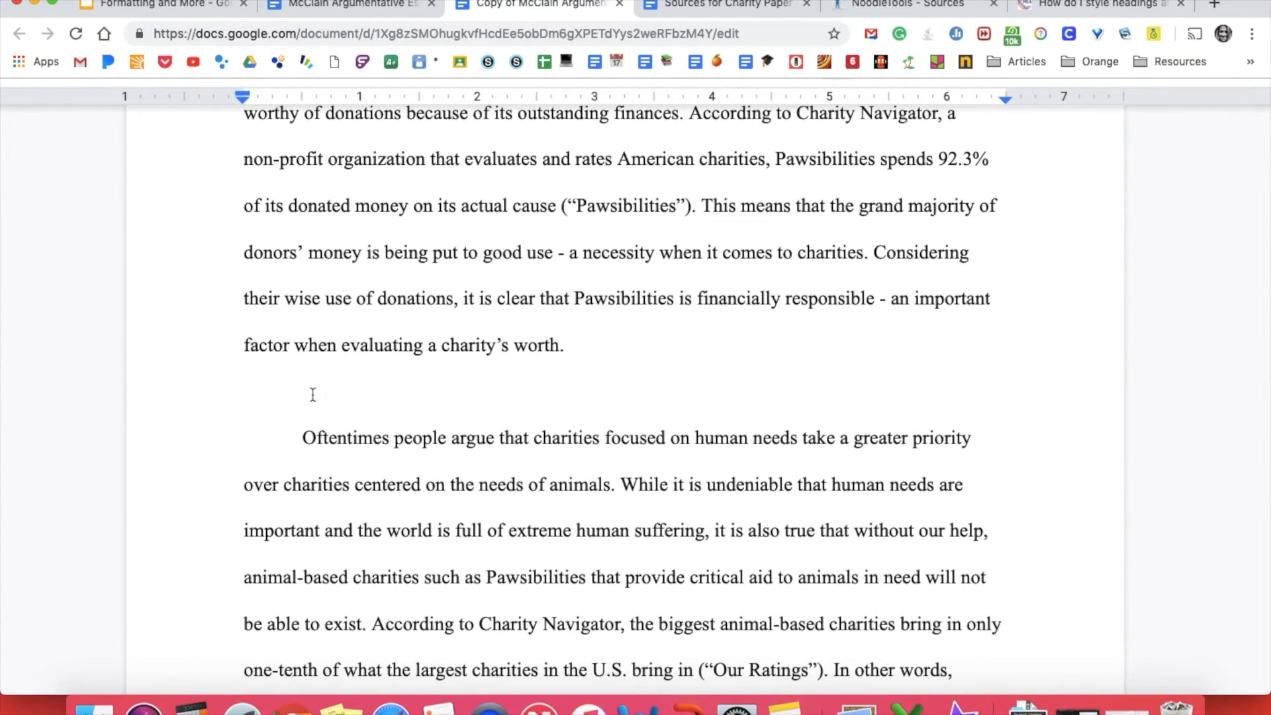
click(325, 399)
key(BackSpace)
key(BackSpace)
Remove the extra indentation from the "Among the many reasons" paragraph, aligning its body with the left margin and indenting only the first line.
scroll(334, 381, down, 10)
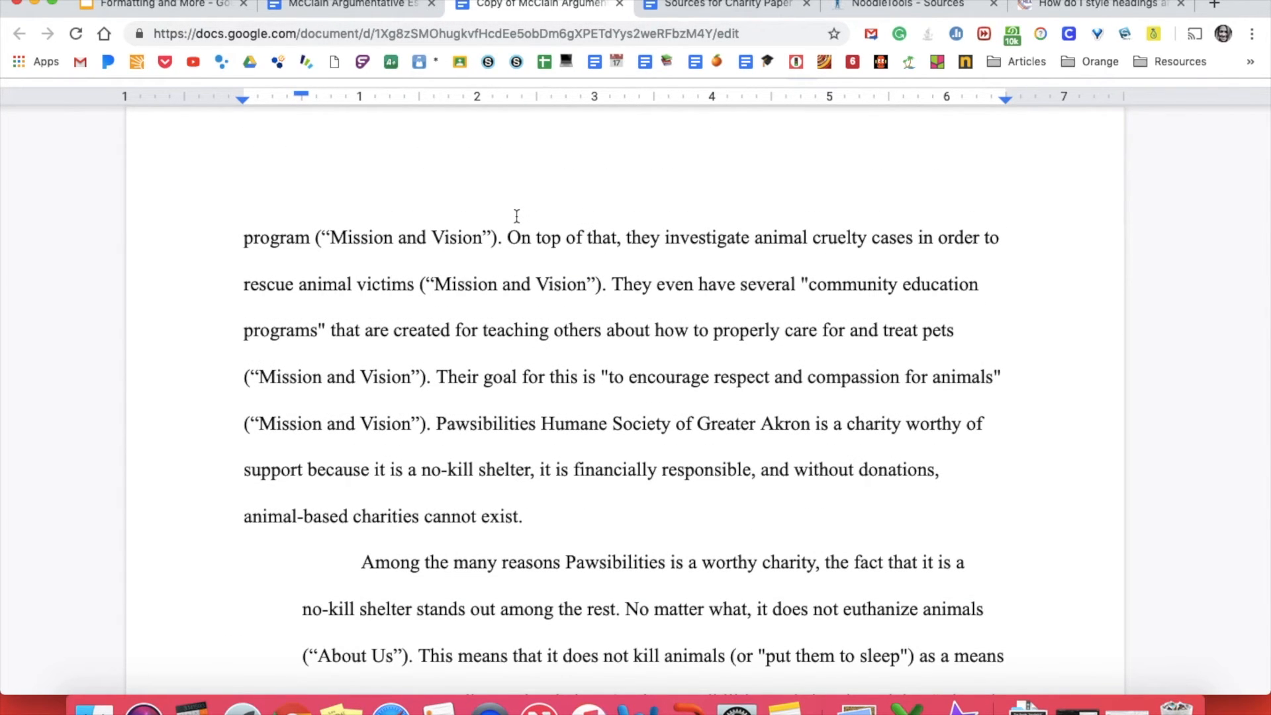
scroll(522, 313, down, 3)
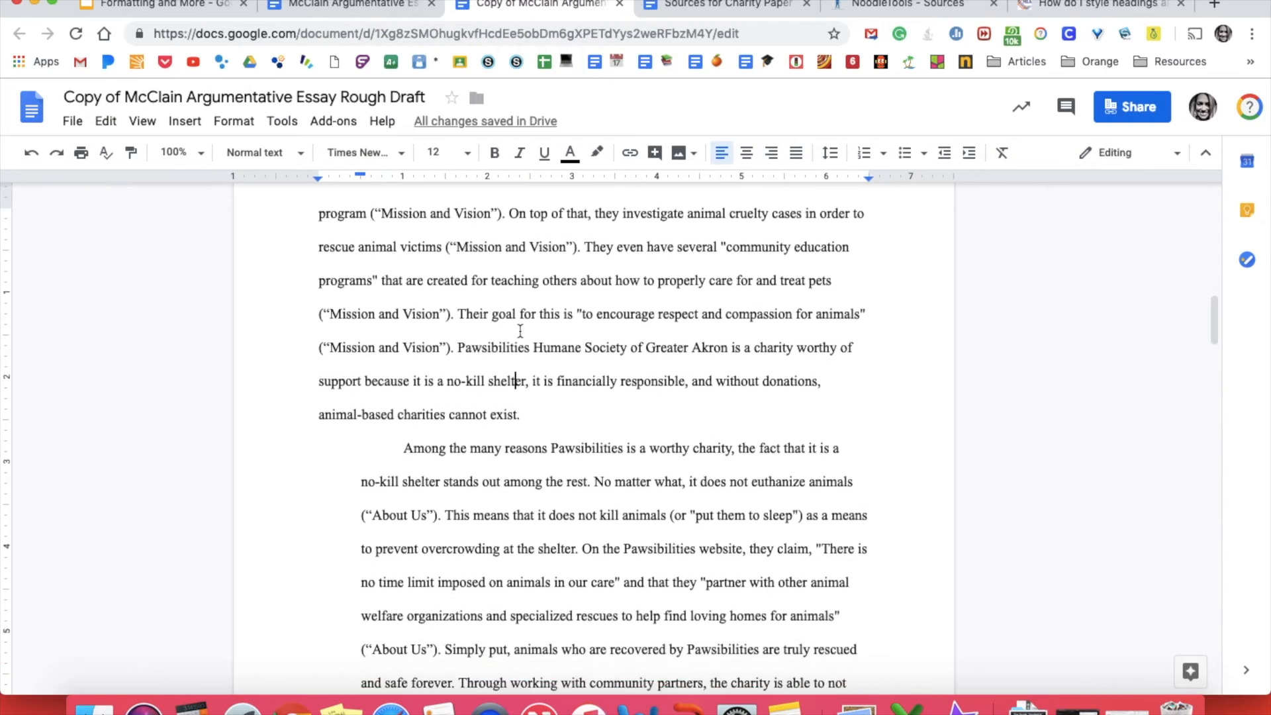
scroll(520, 330, down, 1)
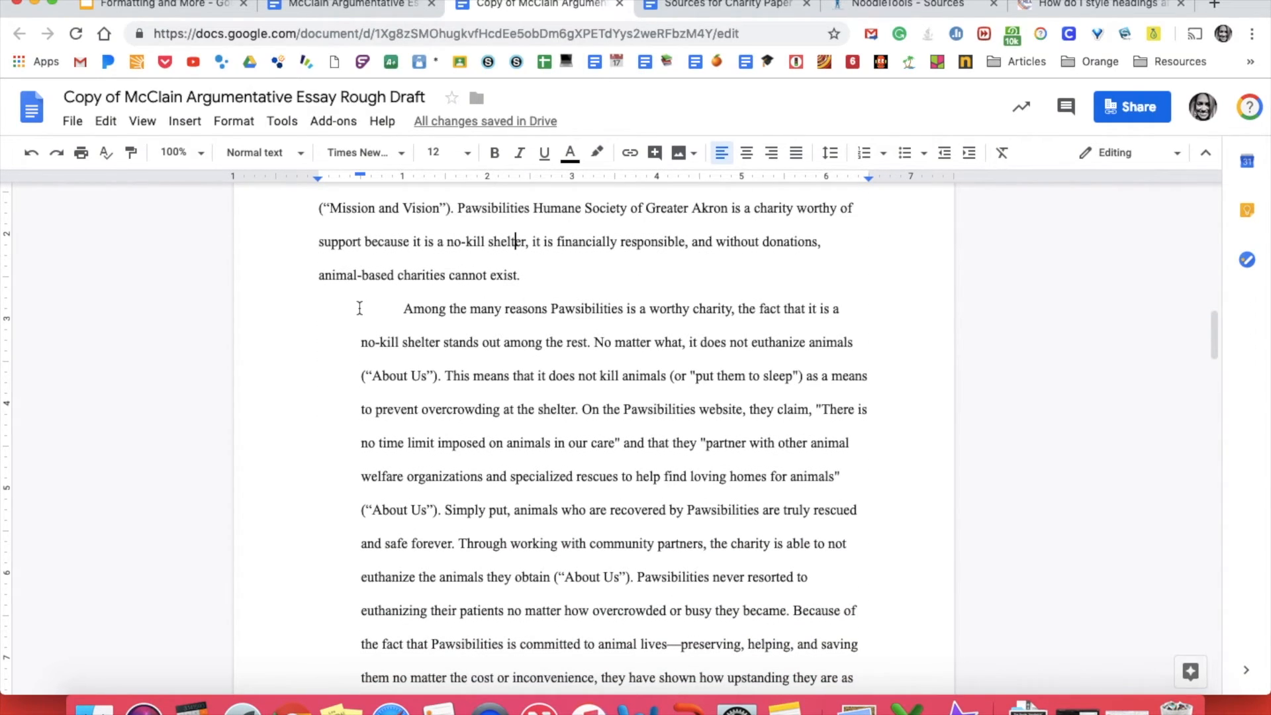
scroll(335, 278, up, 5)
drag(319, 219, 321, 385)
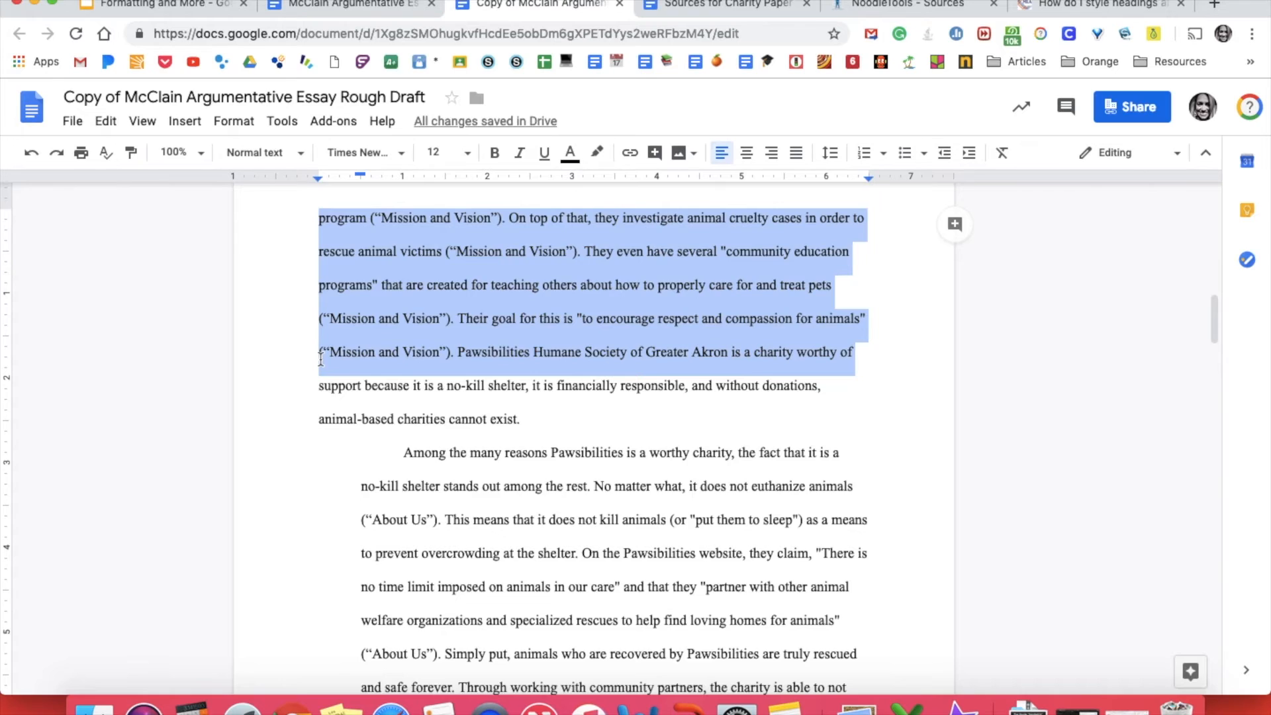
scroll(321, 358, down, 3)
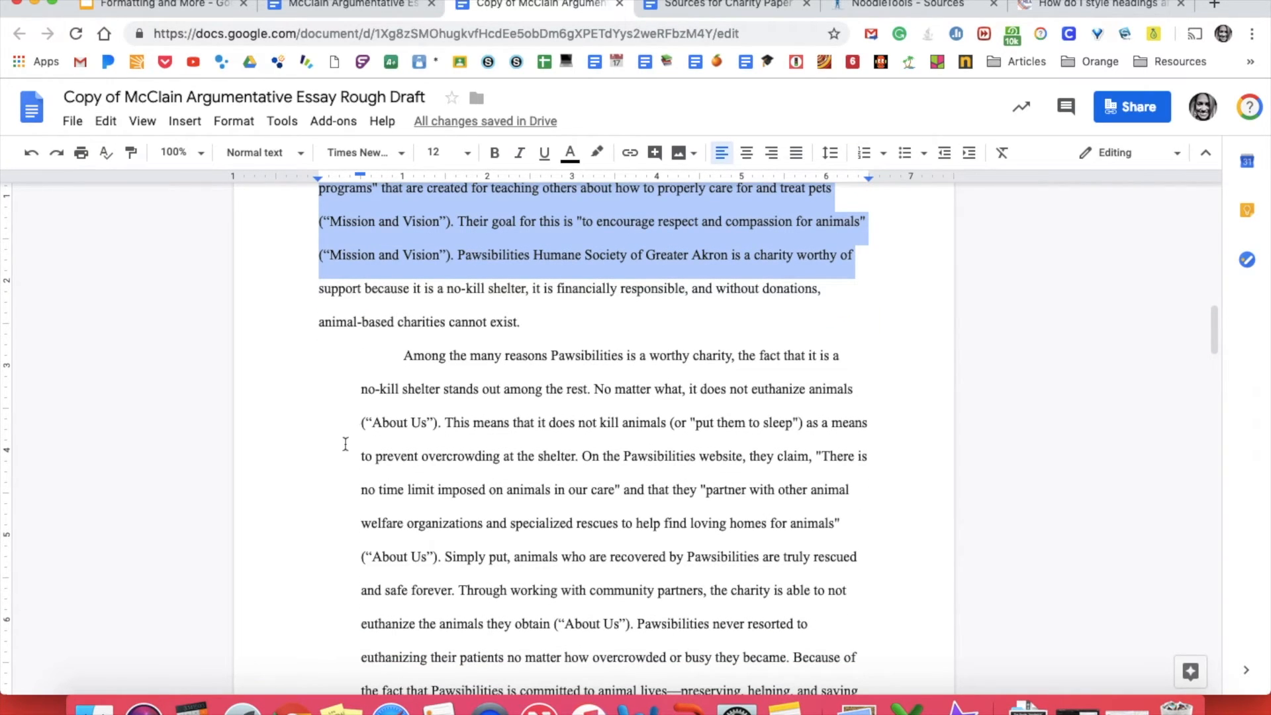
scroll(344, 440, down, 2)
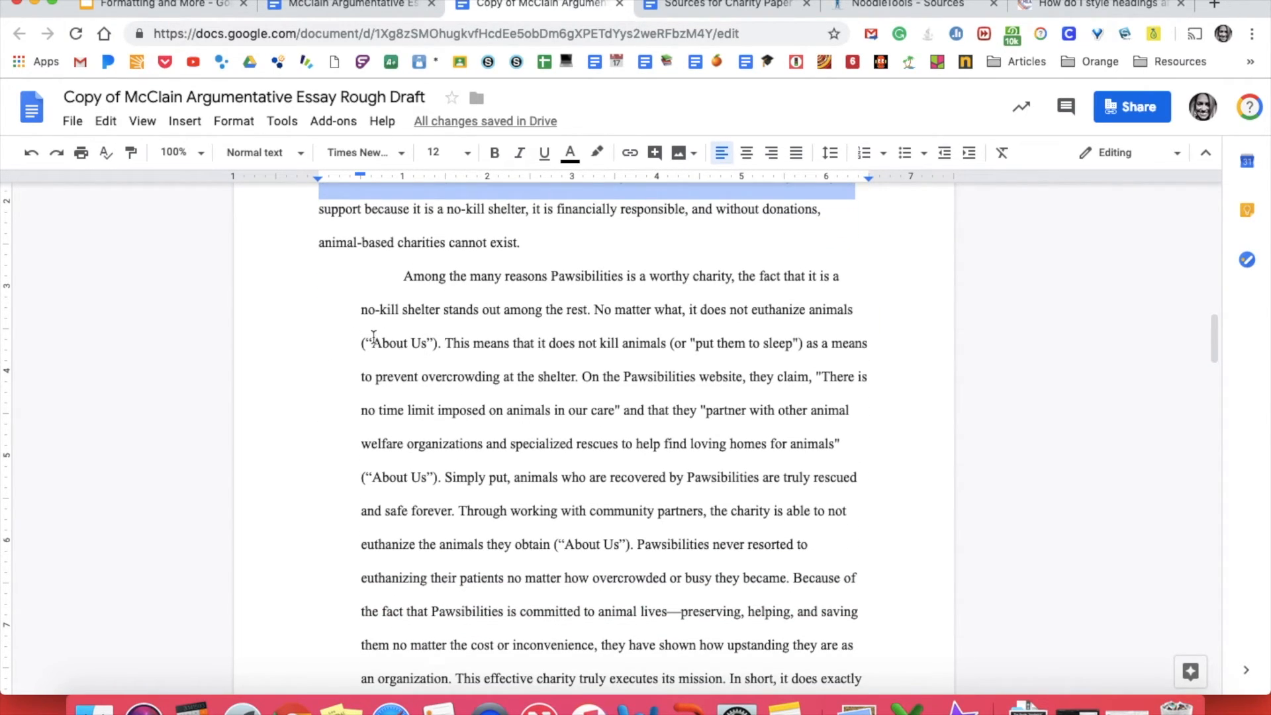
click(403, 276)
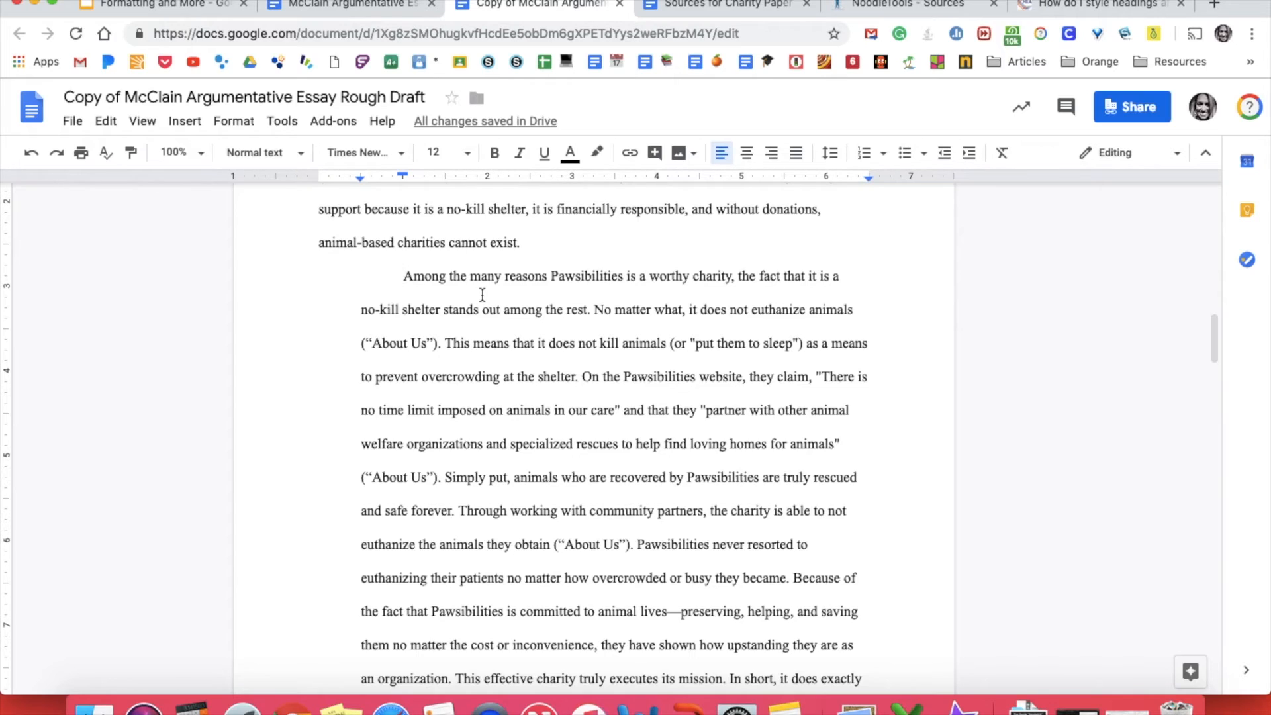
key(BackSpace)
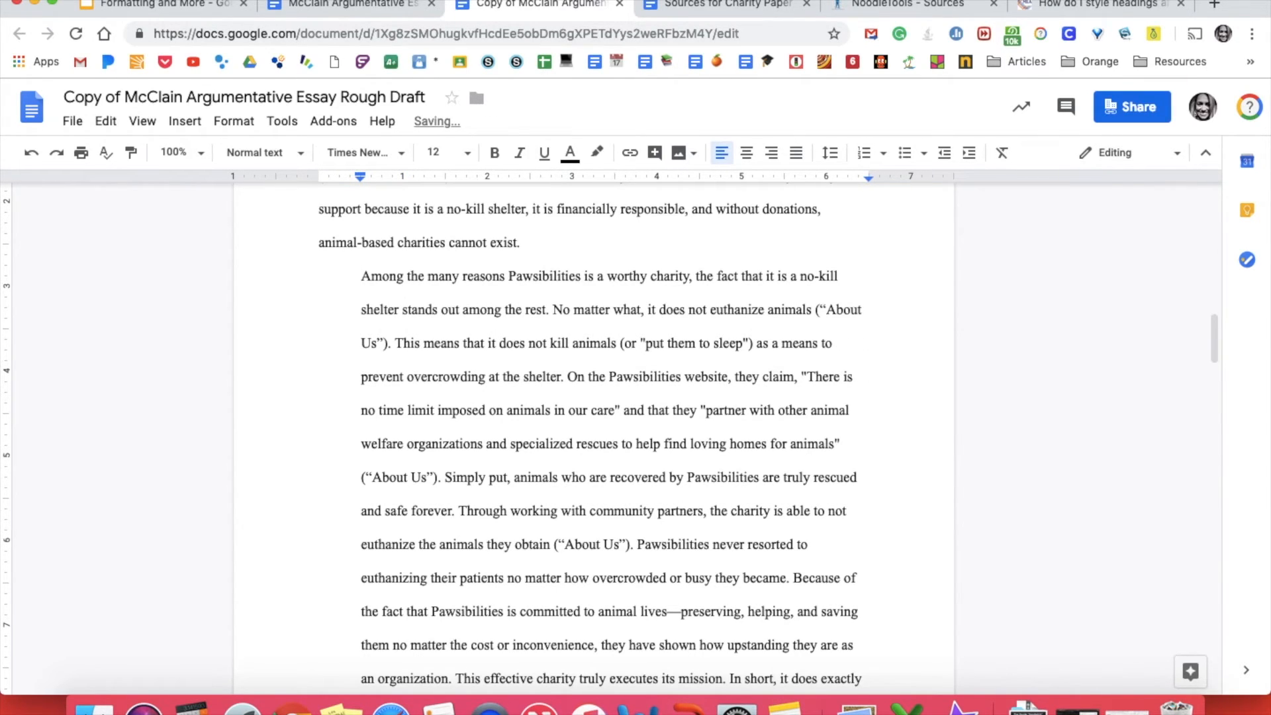
key(BackSpace)
key(Tab)
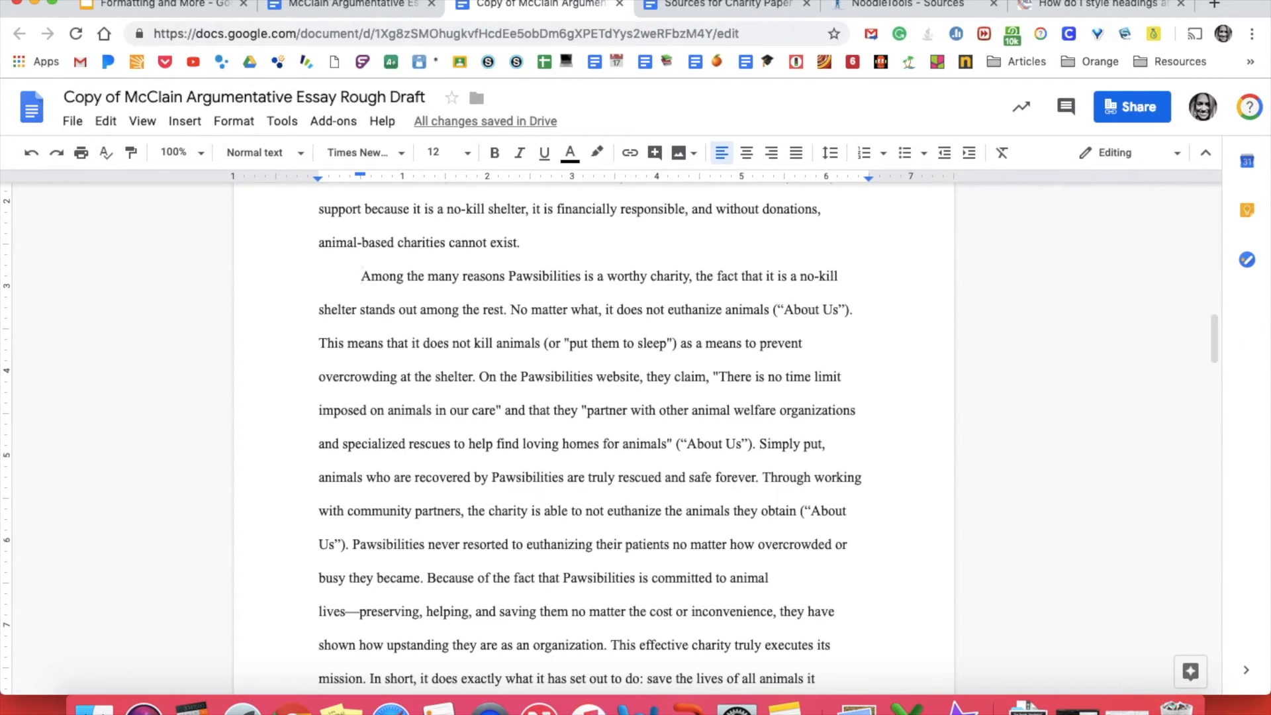
Clear the spacing before "Among the many reasons" and reapply a single first-line indent without extra tab space.
key(BackSpace)
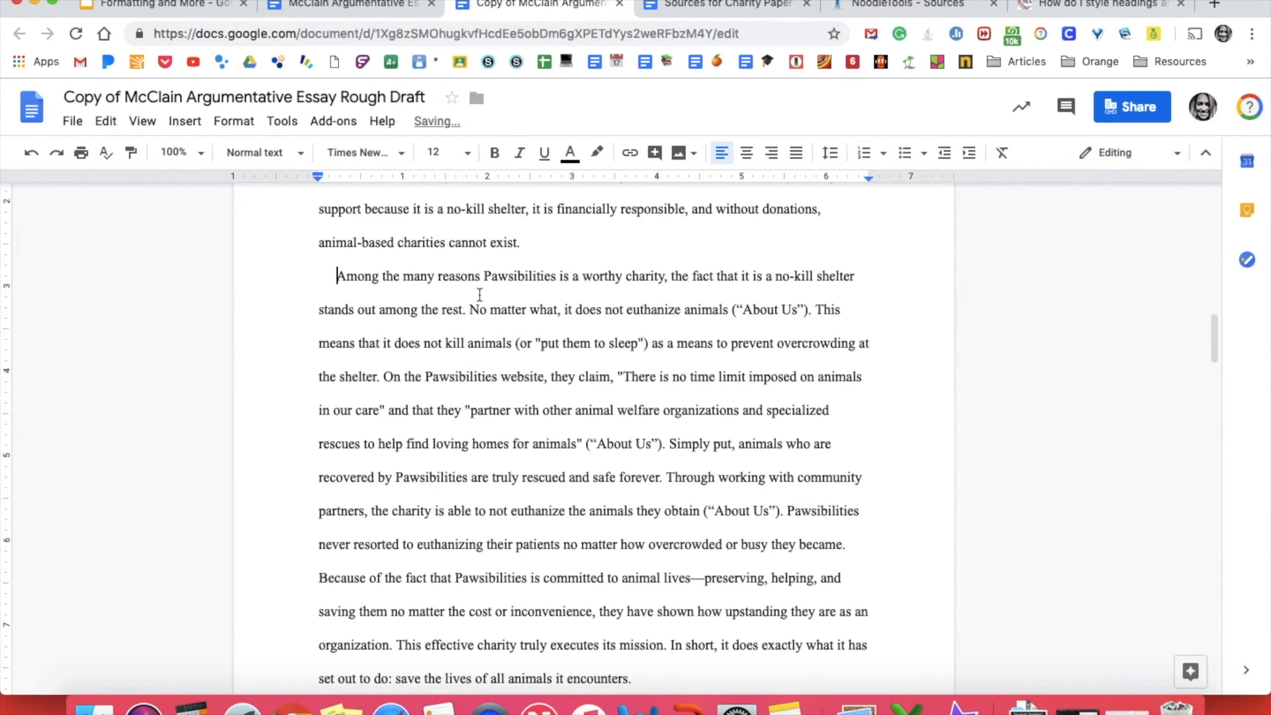
scroll(361, 260, up, 5)
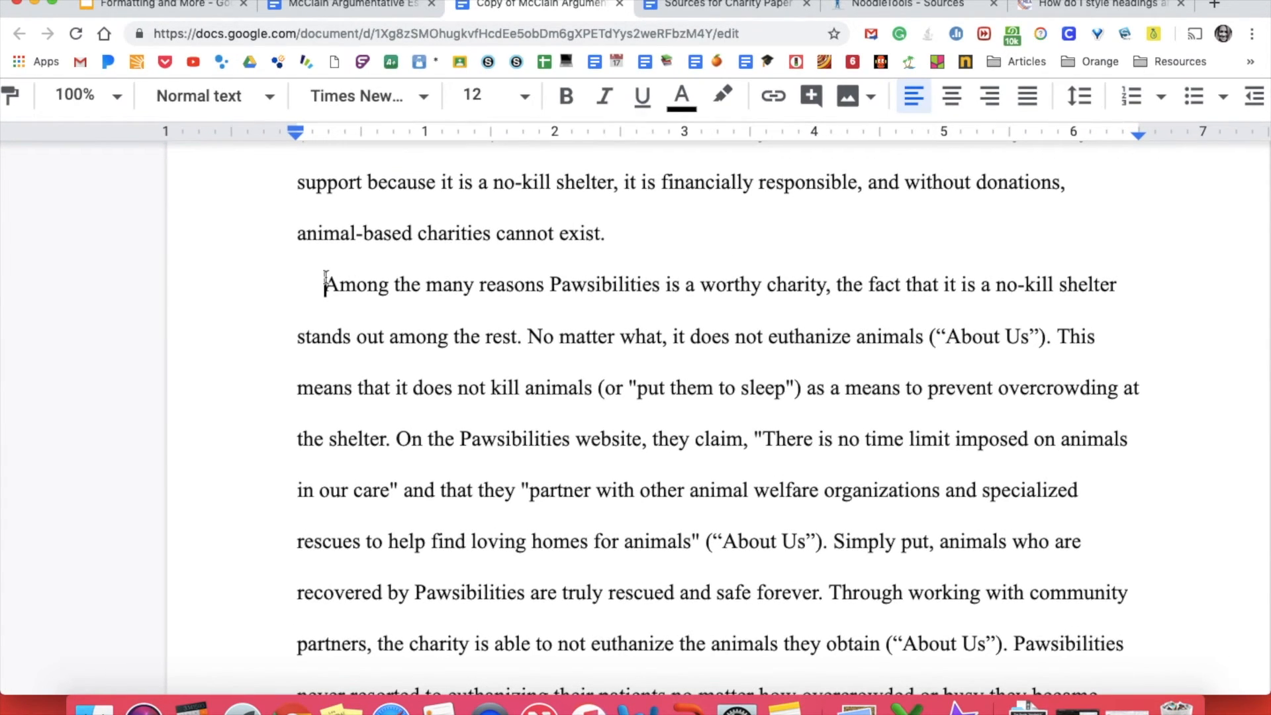
drag(325, 277, 282, 279)
key(BackSpace)
key(Tab)
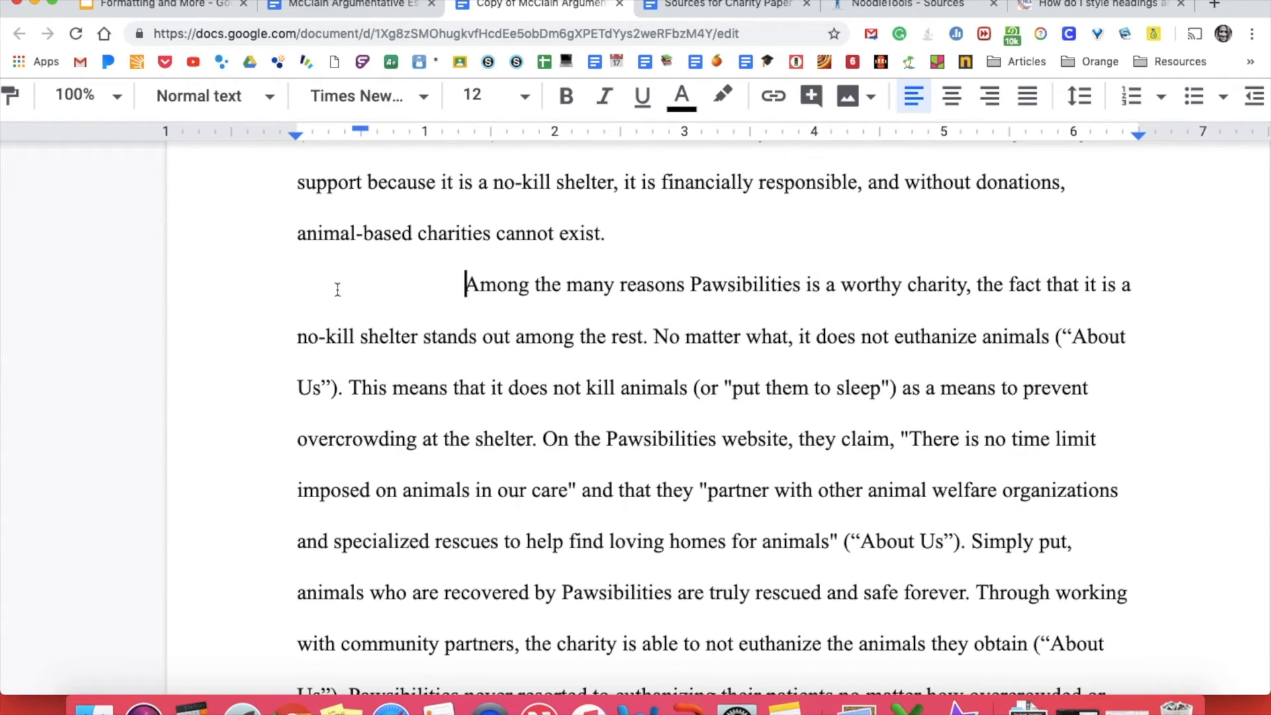
drag(466, 285, 300, 282)
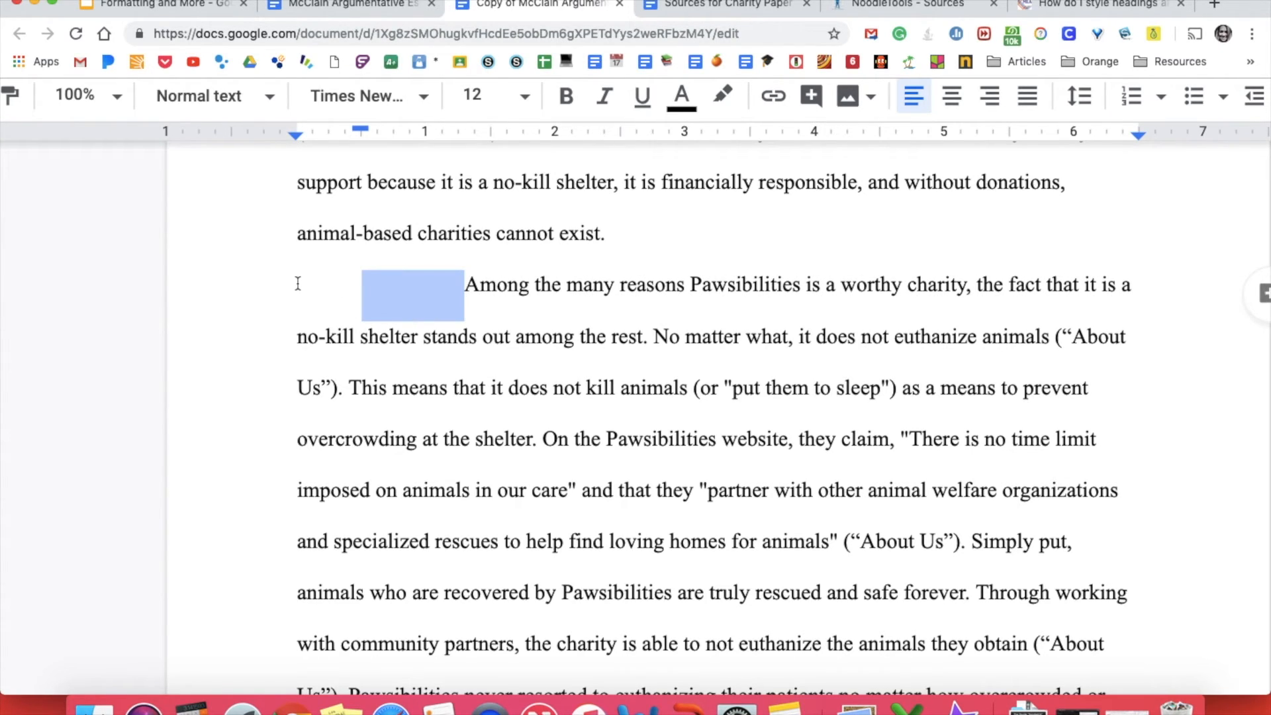
key(BackSpace)
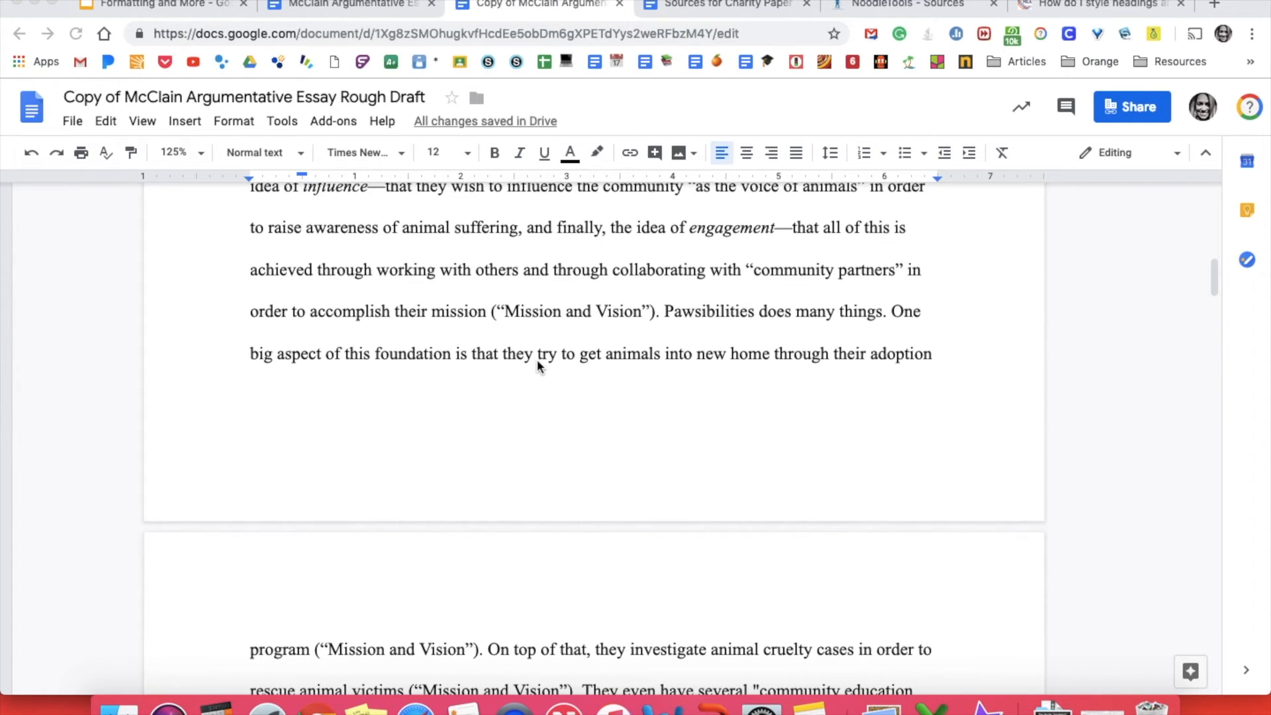
Switch to the MLA Style Center page on headings and subheadings and read its guidelines on levels, consistency, position, spacing, balance, capitalization and length.
click(1060, 10)
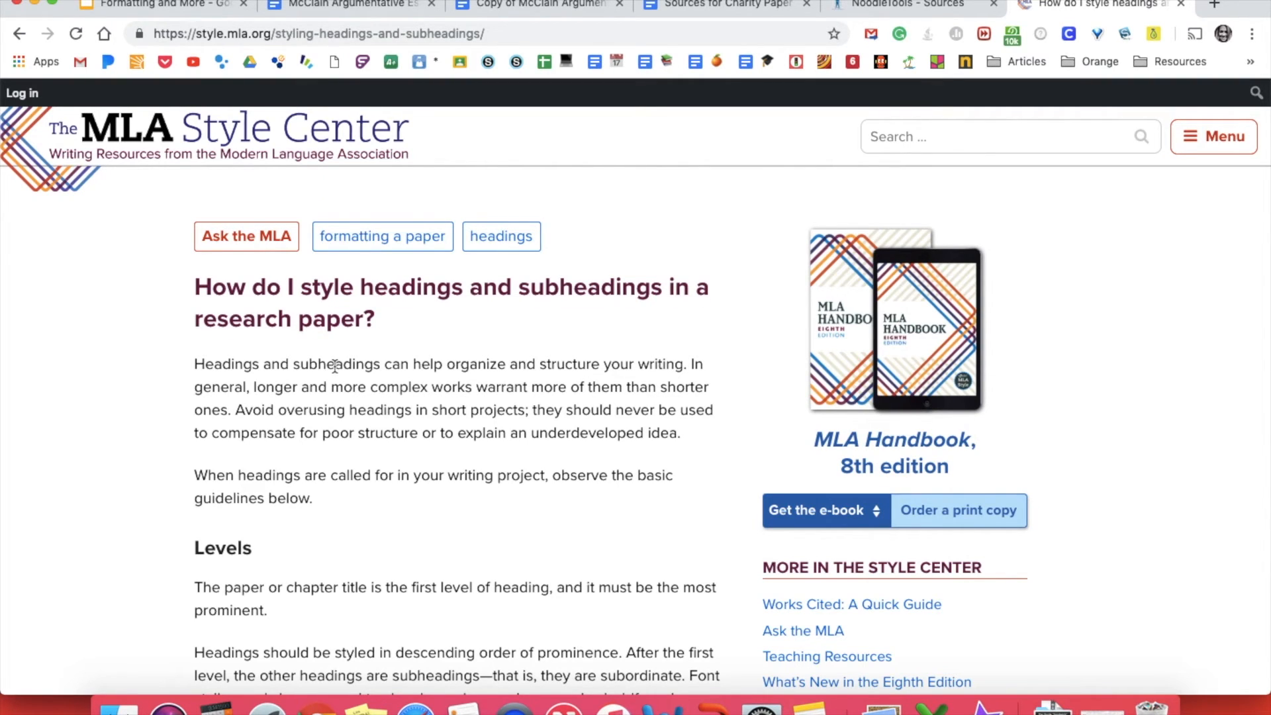
scroll(335, 365, down, 3)
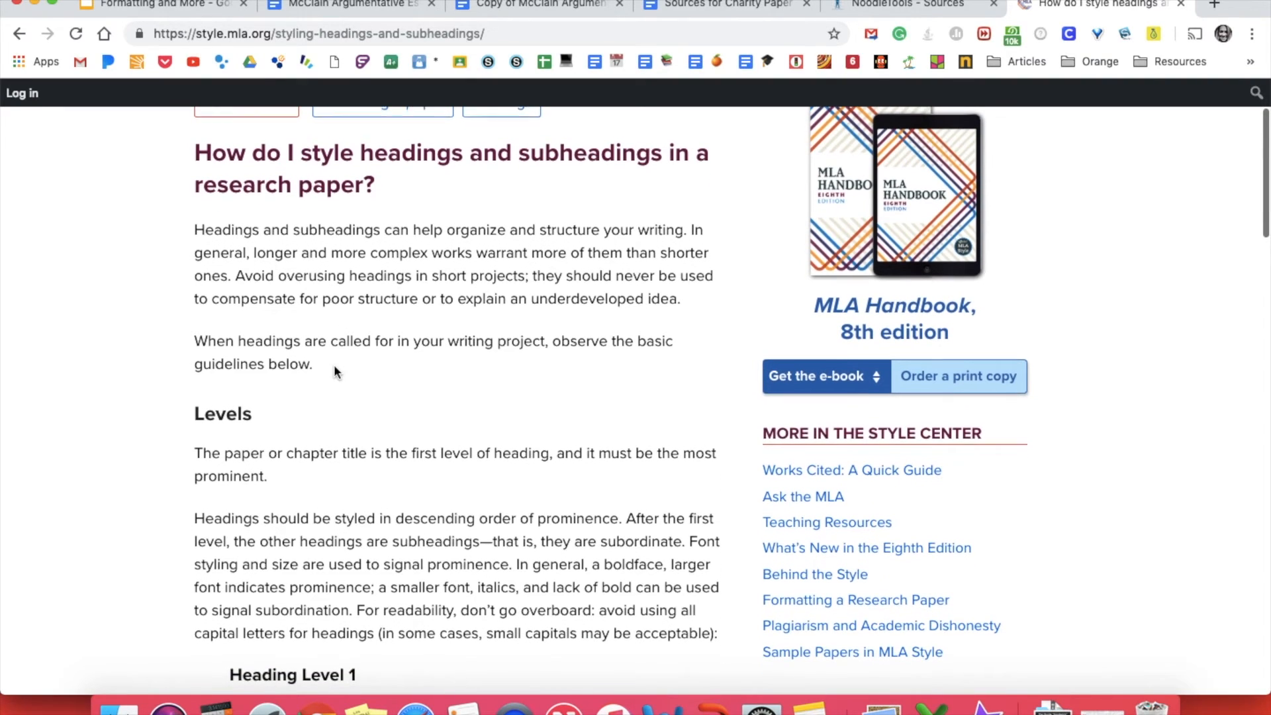
scroll(335, 366, up, 1)
scroll(336, 371, down, 3)
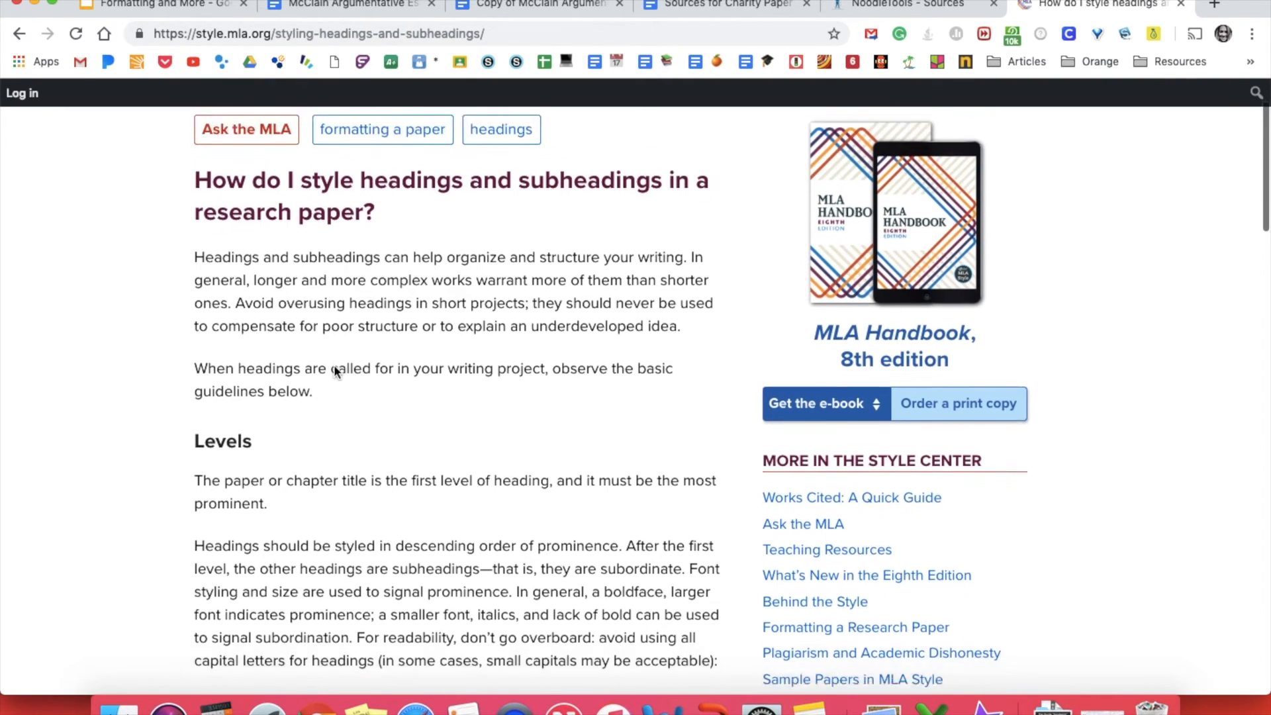
scroll(335, 372, down, 8)
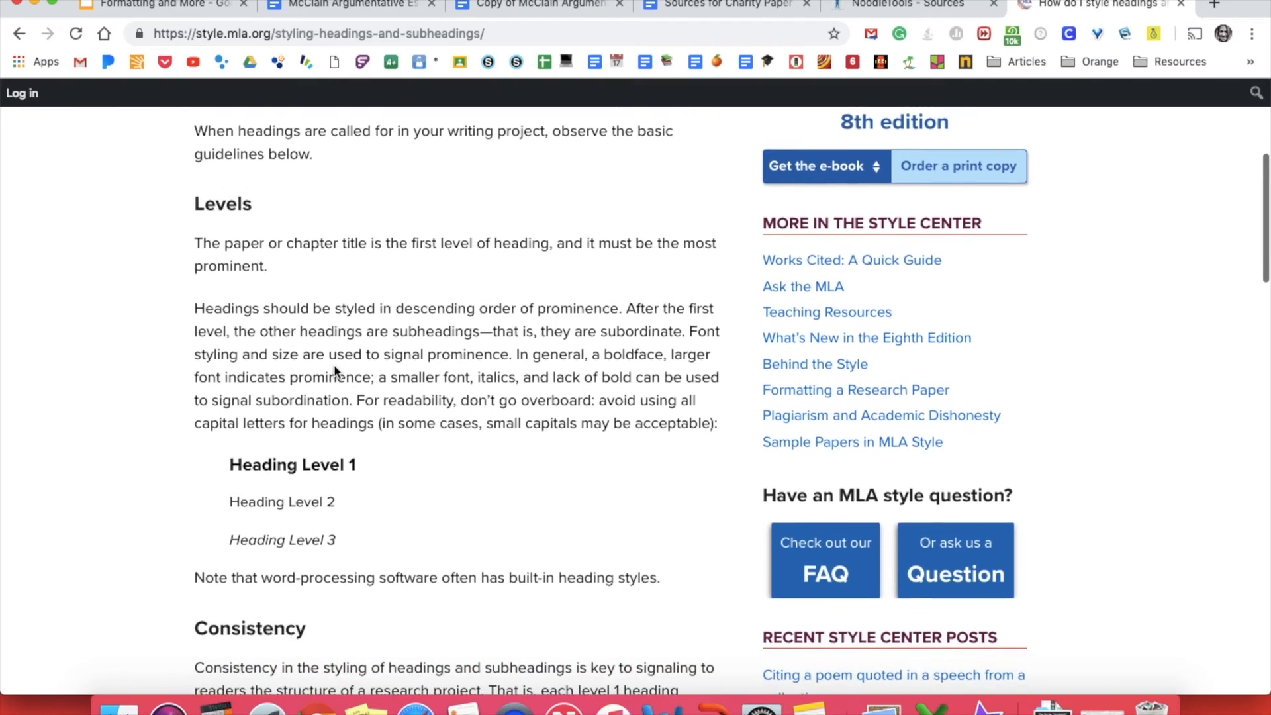
scroll(335, 368, down, 6)
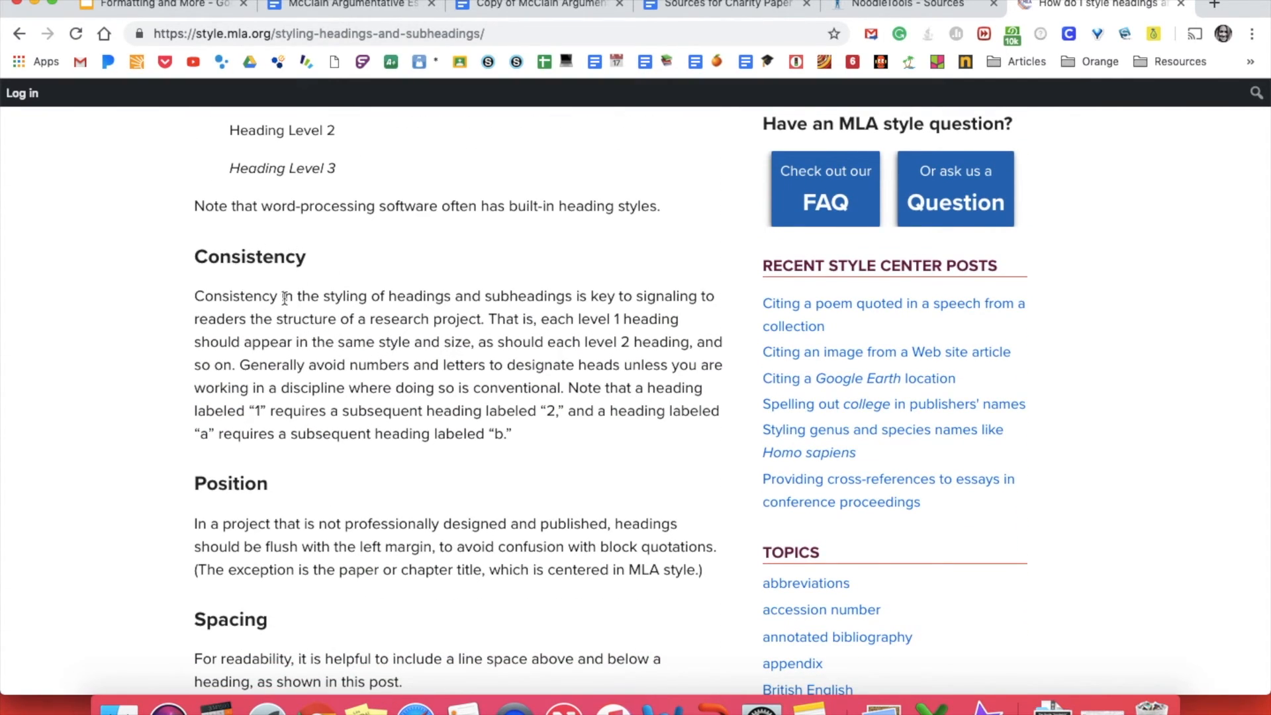
scroll(284, 297, down, 7)
scroll(245, 238, down, 5)
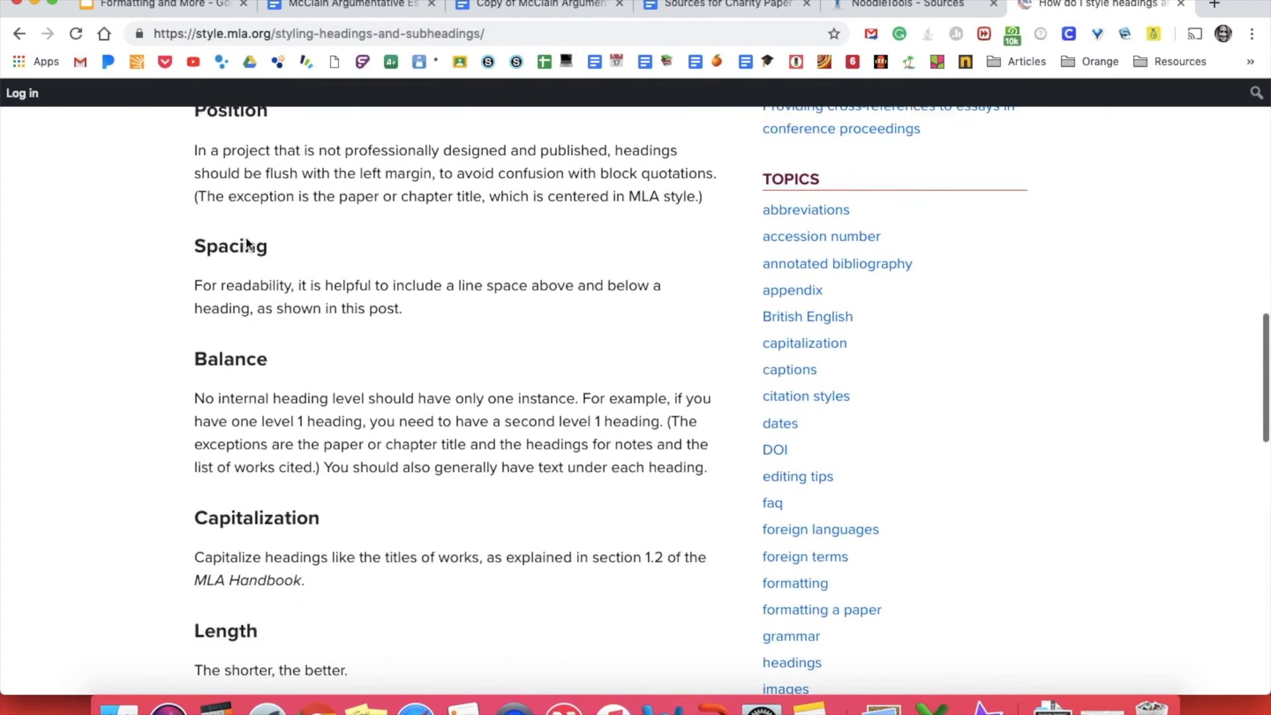
scroll(274, 450, down, 4)
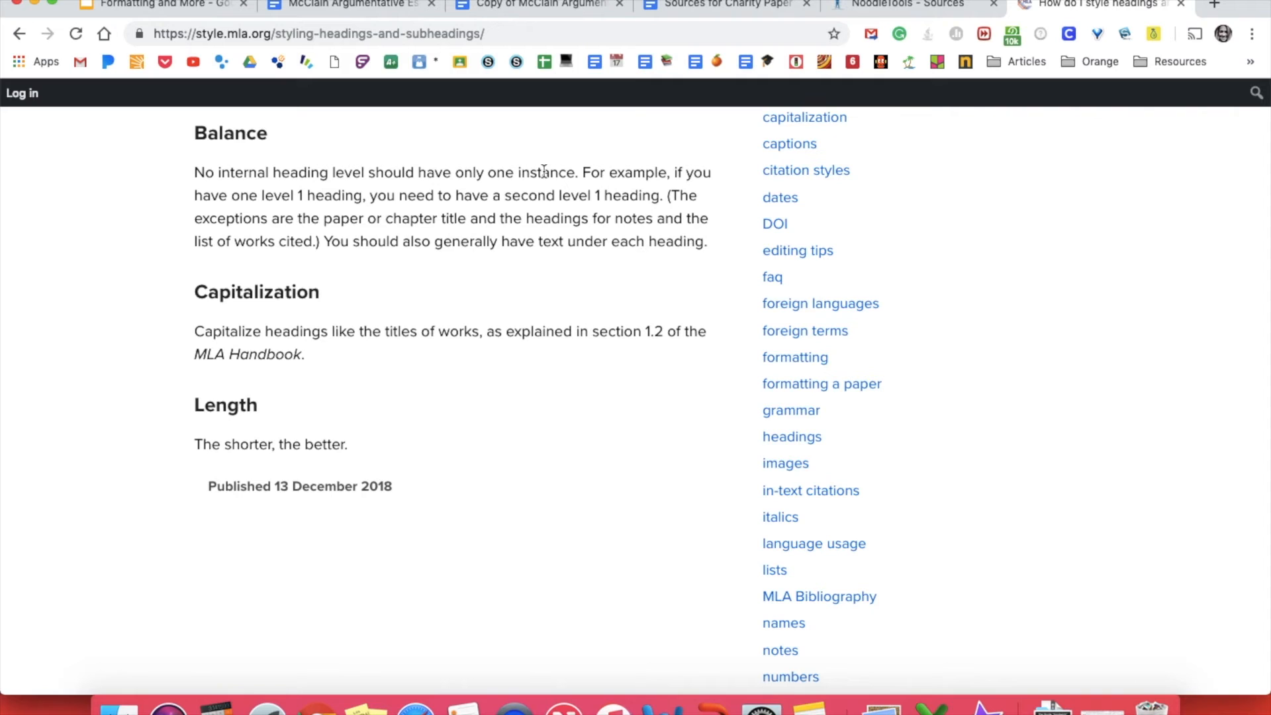
Return to the essay copy and examine how the "Rescued and Rehomed Forever" subheading sits flush with the left margin.
click(523, 8)
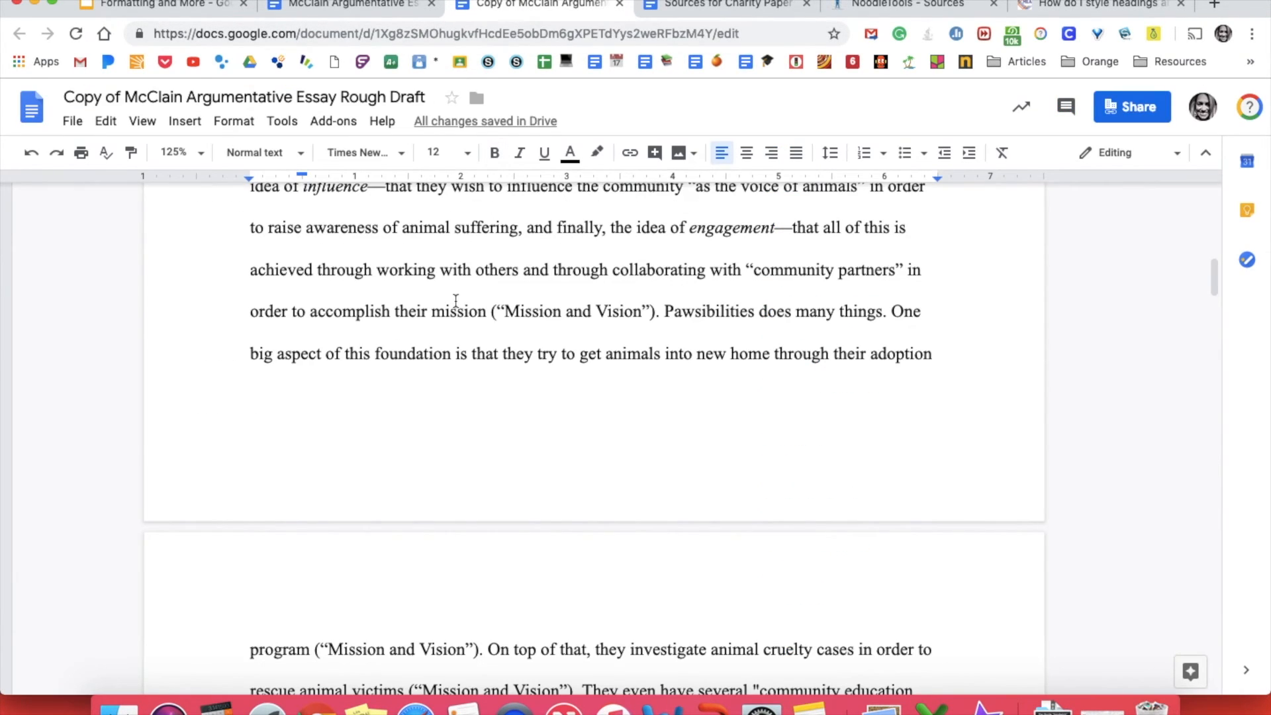
scroll(455, 297, down, 5)
scroll(455, 300, down, 5)
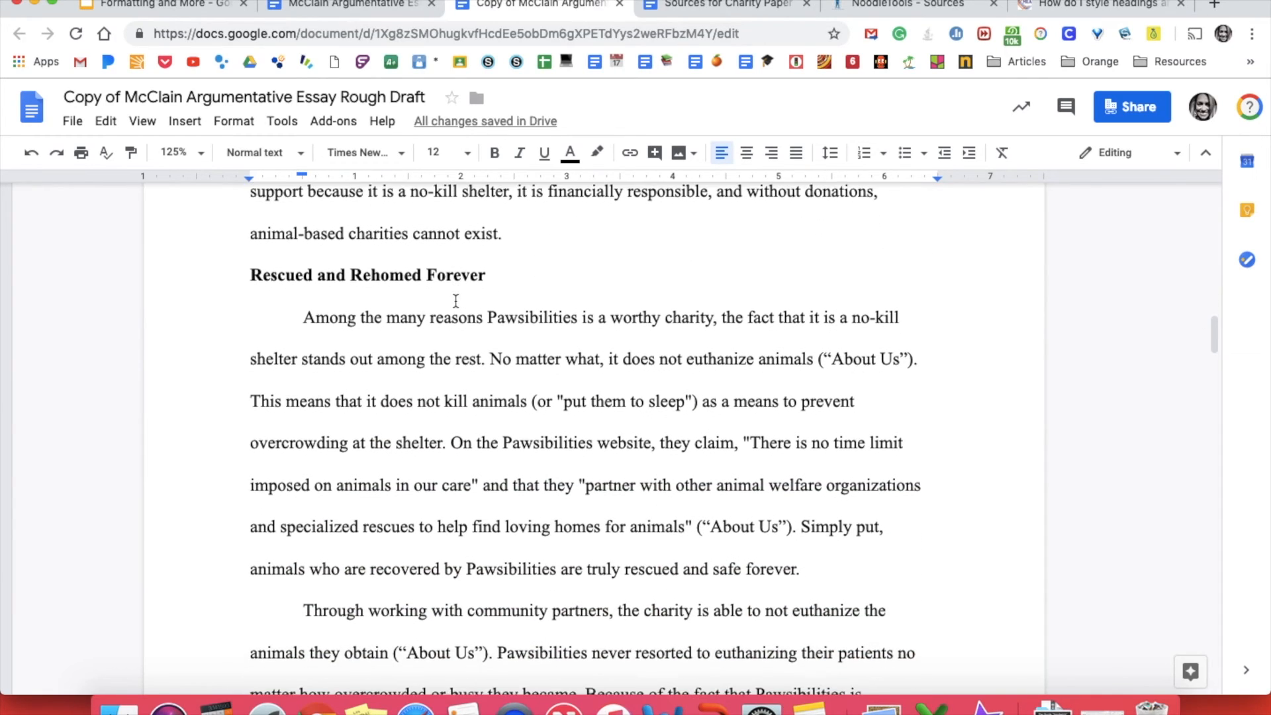
click(251, 271)
drag(251, 272, 477, 279)
click(245, 275)
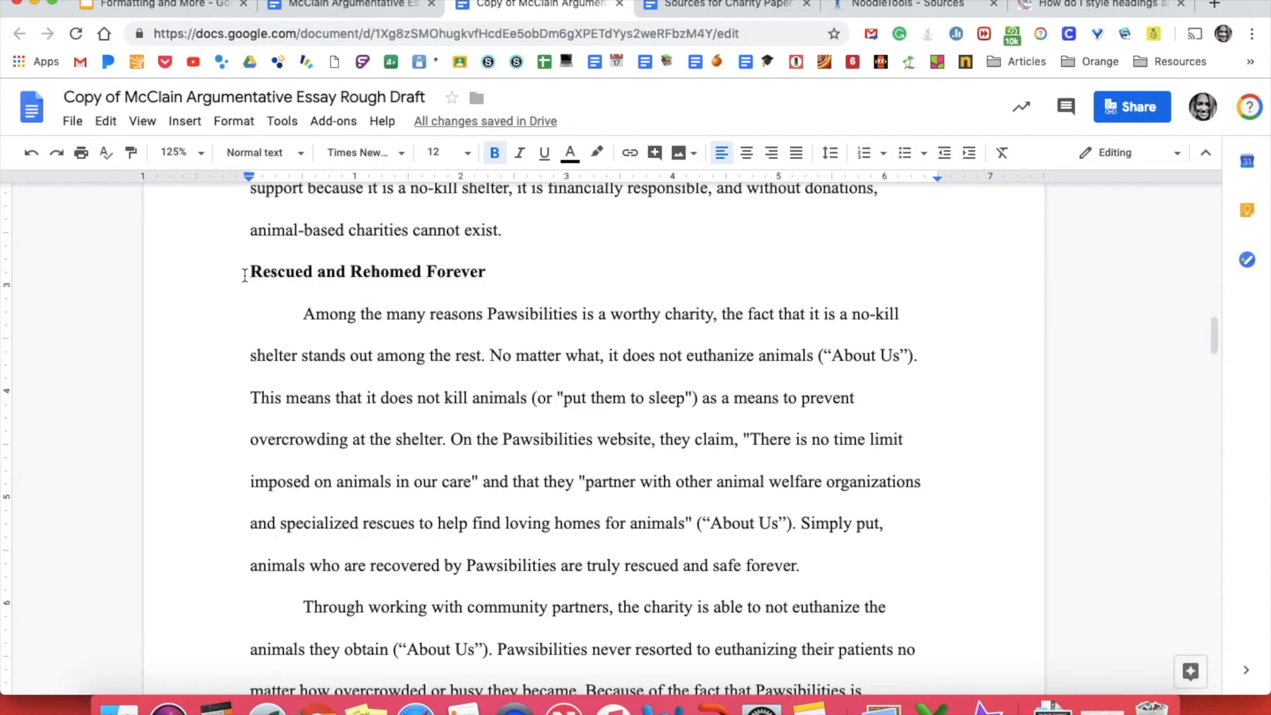
key(Tab)
key(BackSpace)
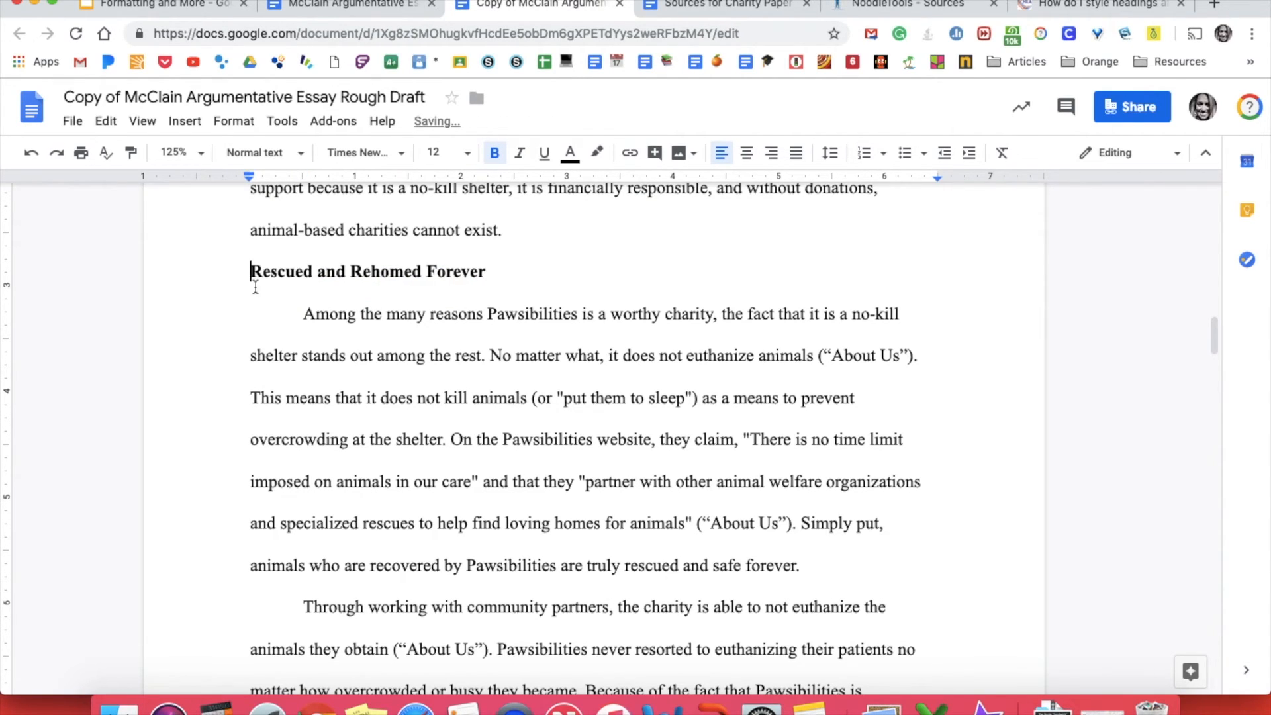
Compare the bold subheadings "Rescued and Rehomed Forever", "Money Well Spent" and "Just Animals—Are They Worth It?" with the indented paragraphs beneath them.
scroll(256, 307, down, 1)
drag(304, 276, 368, 585)
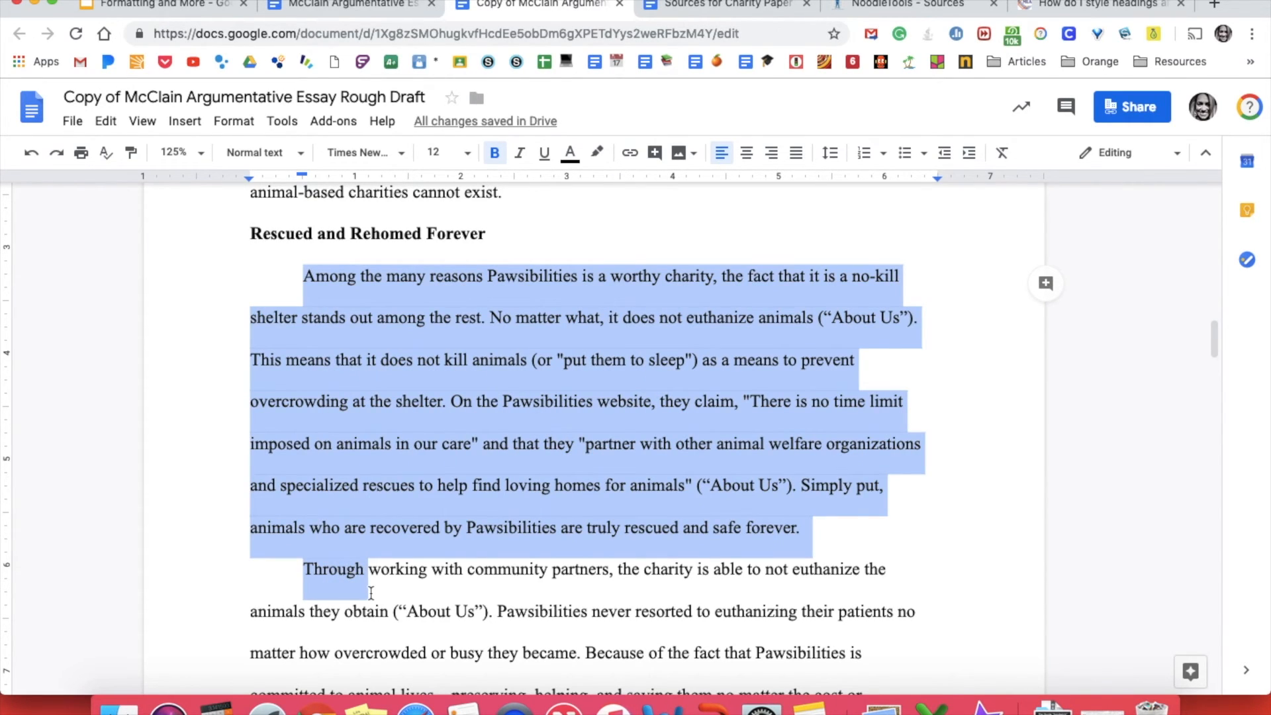
click(337, 336)
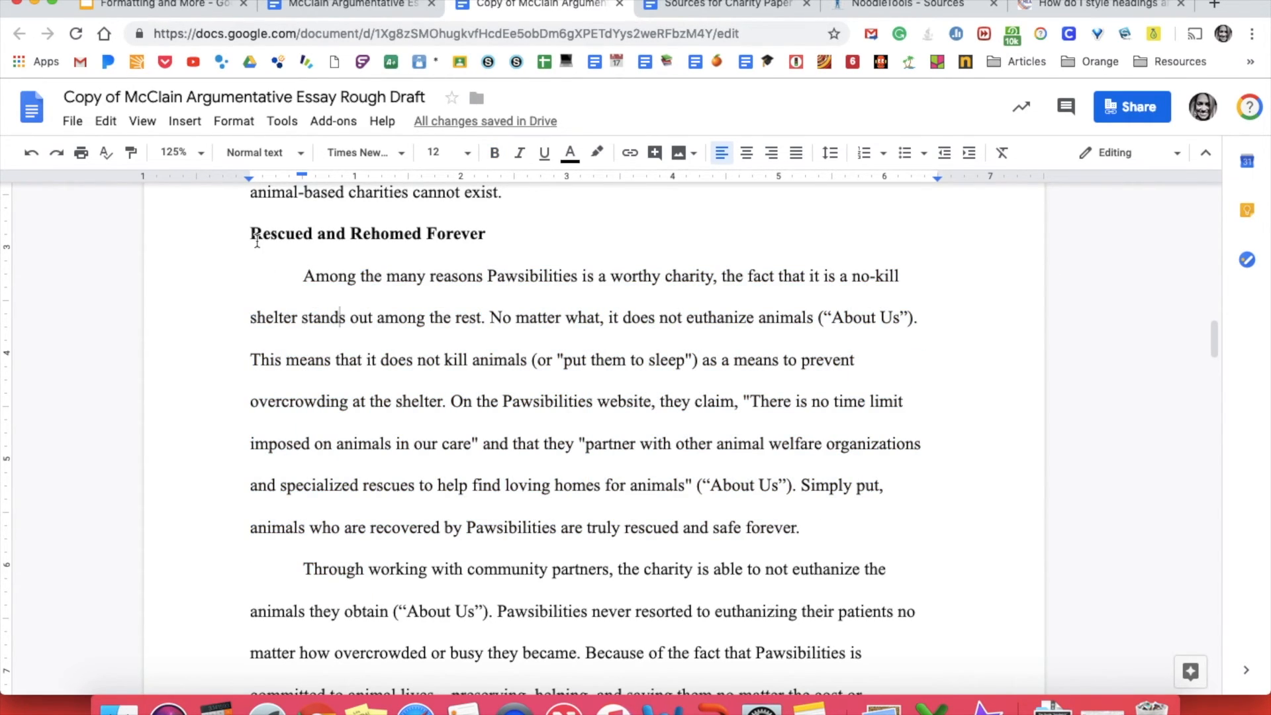
drag(250, 233, 485, 246)
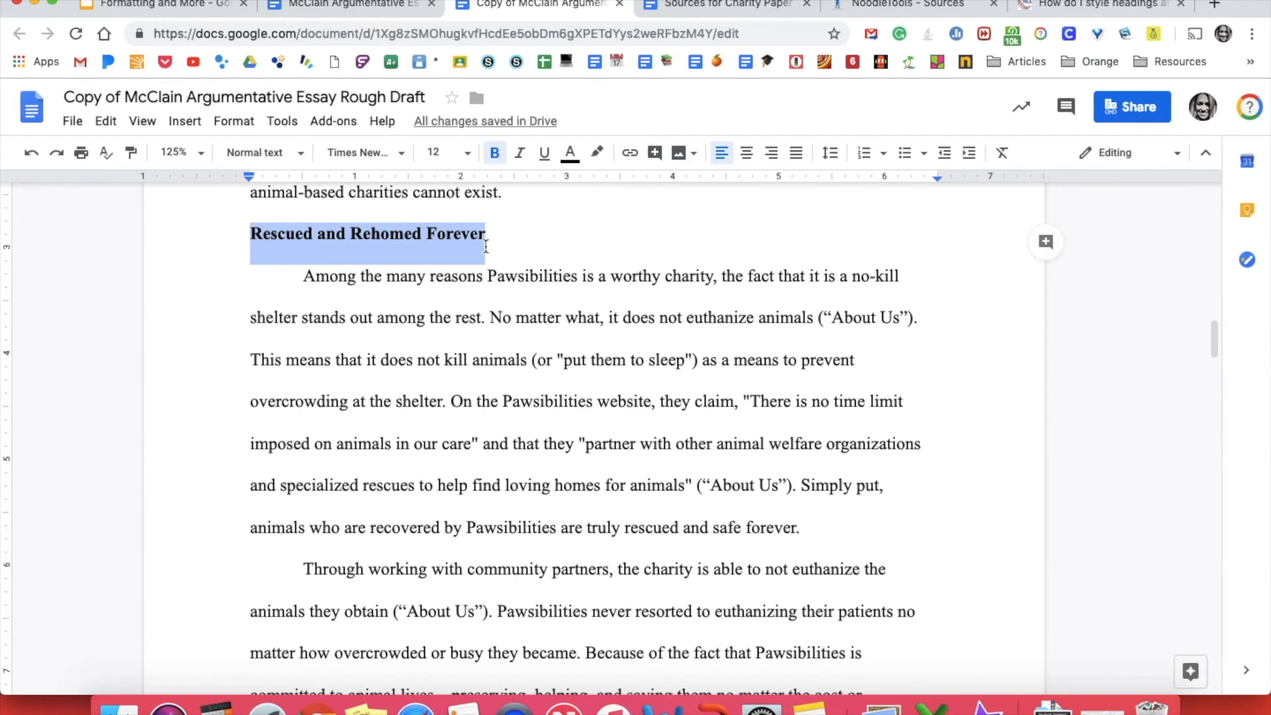
click(486, 248)
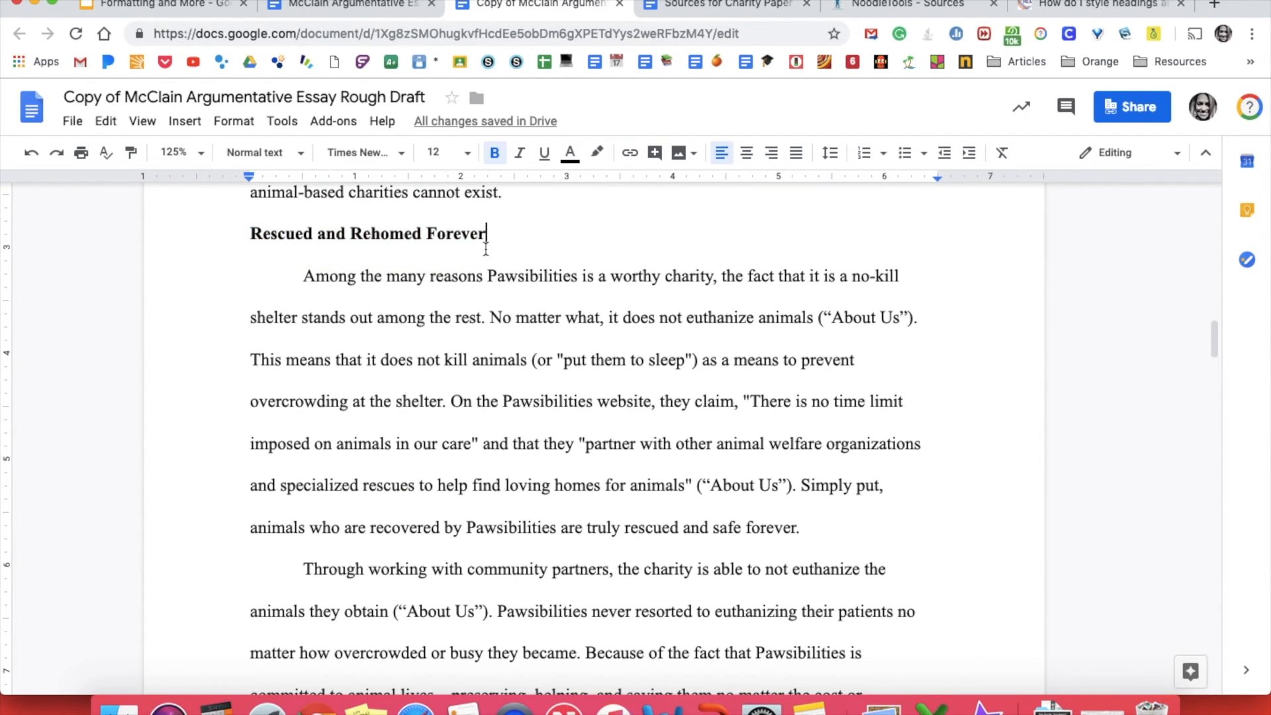
scroll(486, 248, down, 10)
scroll(486, 248, down, 3)
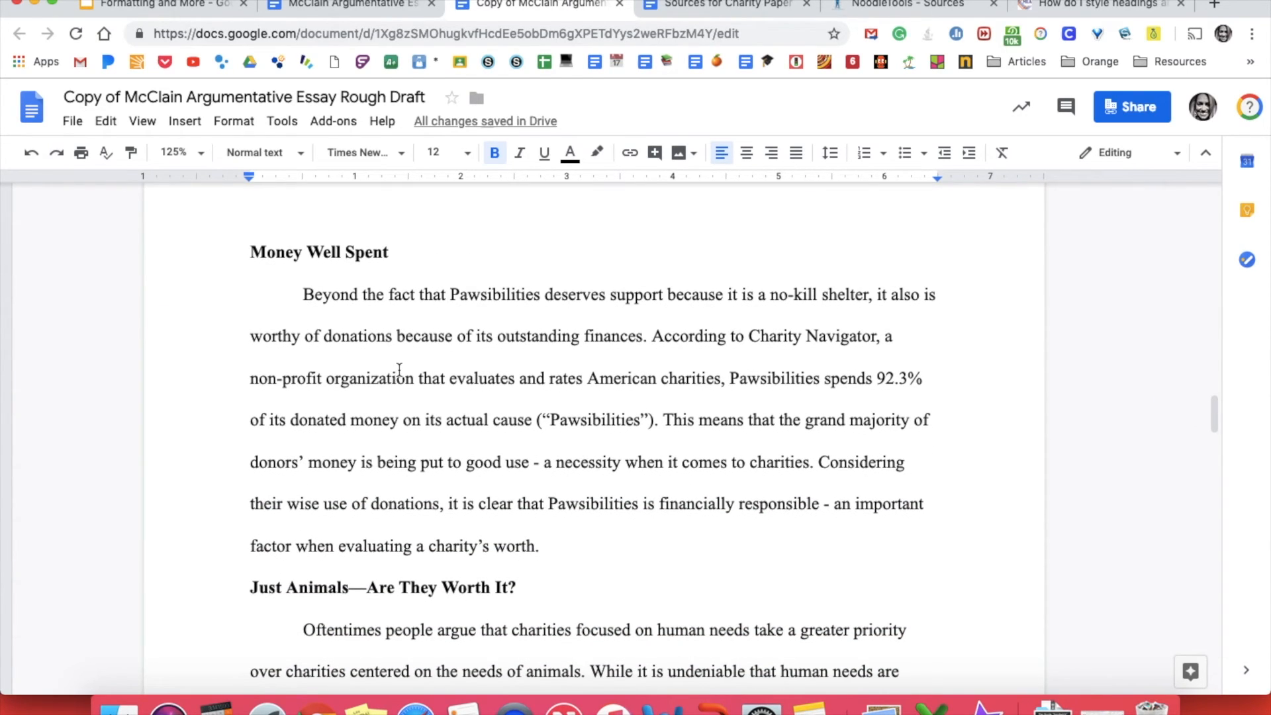
drag(266, 257, 556, 544)
click(556, 545)
scroll(556, 545, down, 5)
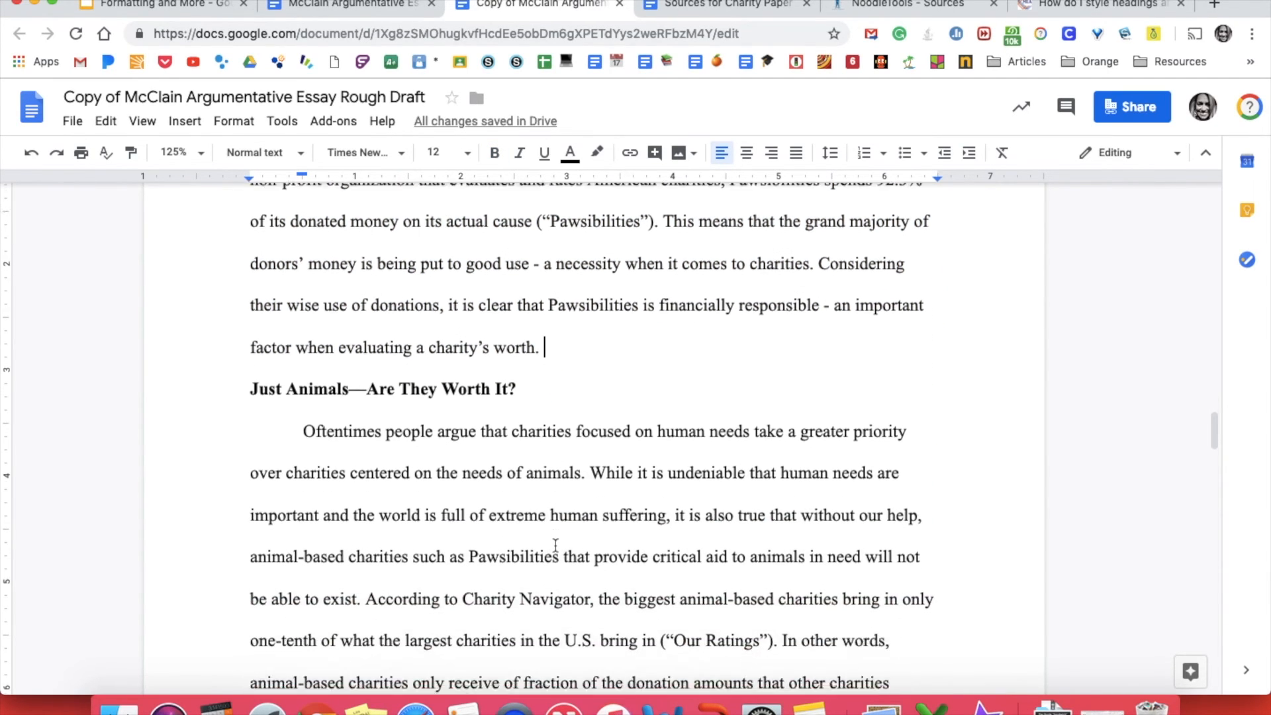
Examine the paragraph under the "Just Animals—Are They Worth It?" subheading and review the MLA Requirements slide.
scroll(555, 545, down, 1)
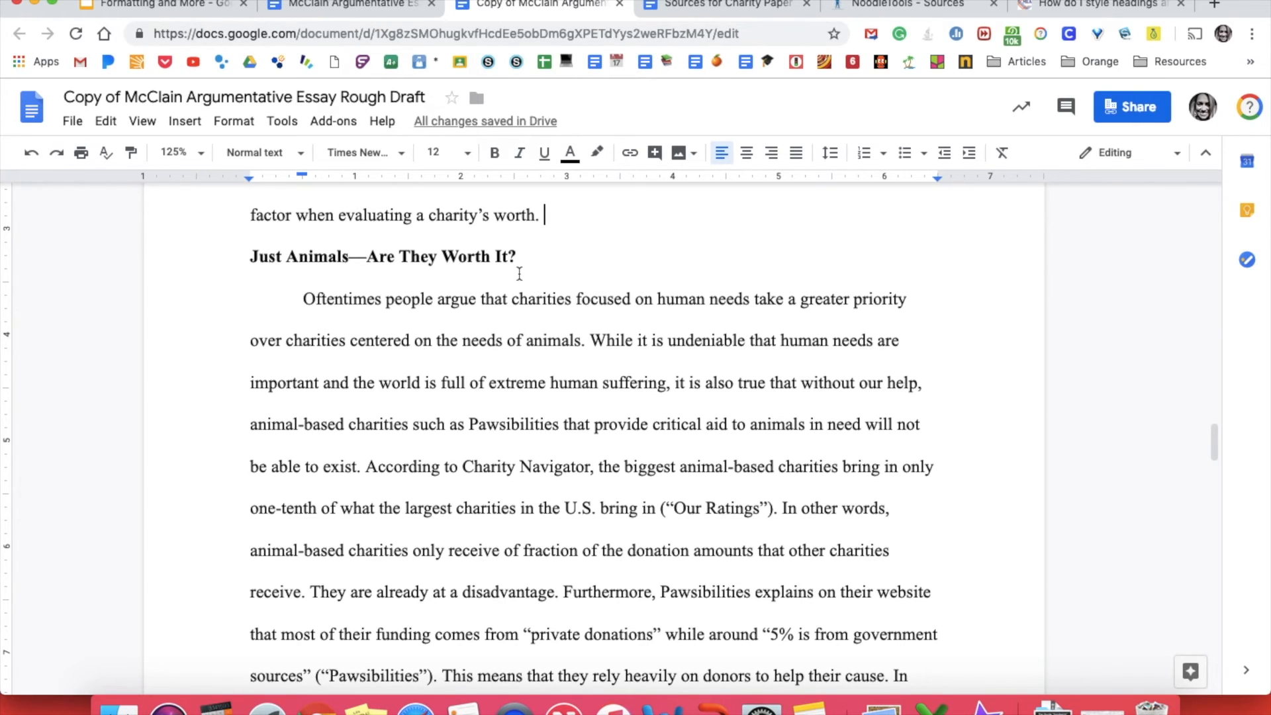
drag(303, 299, 548, 583)
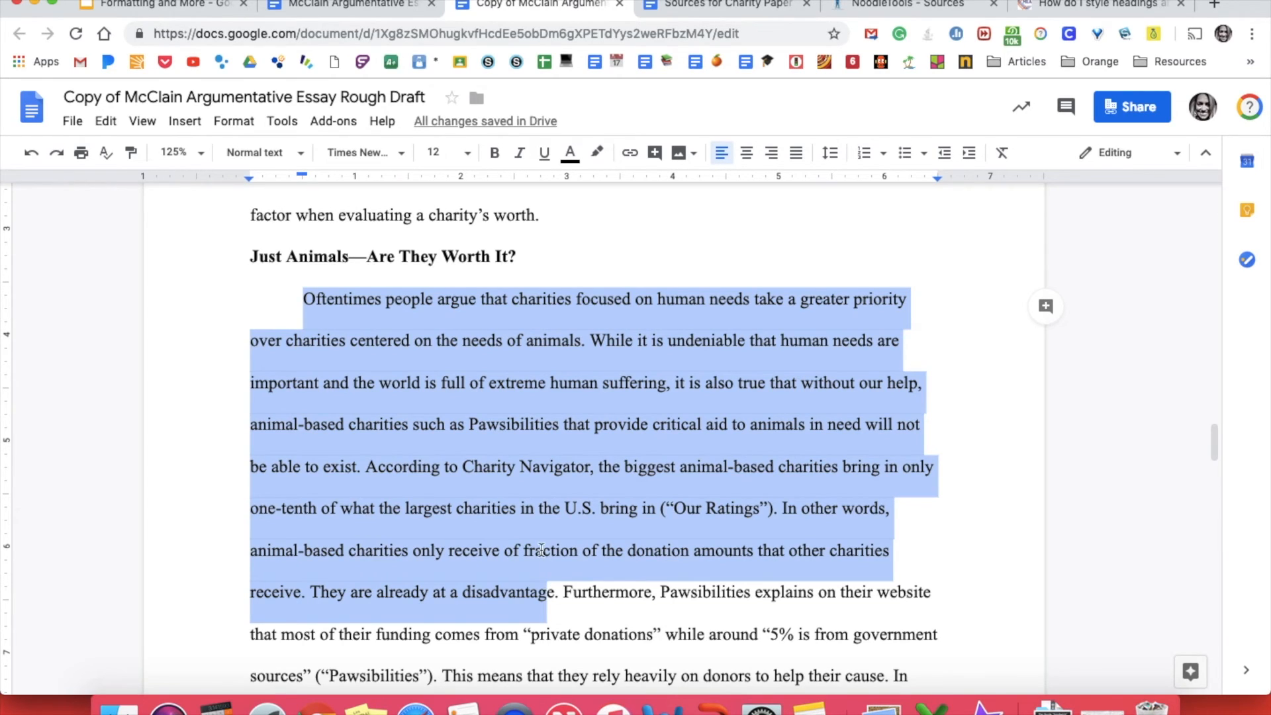
click(254, 257)
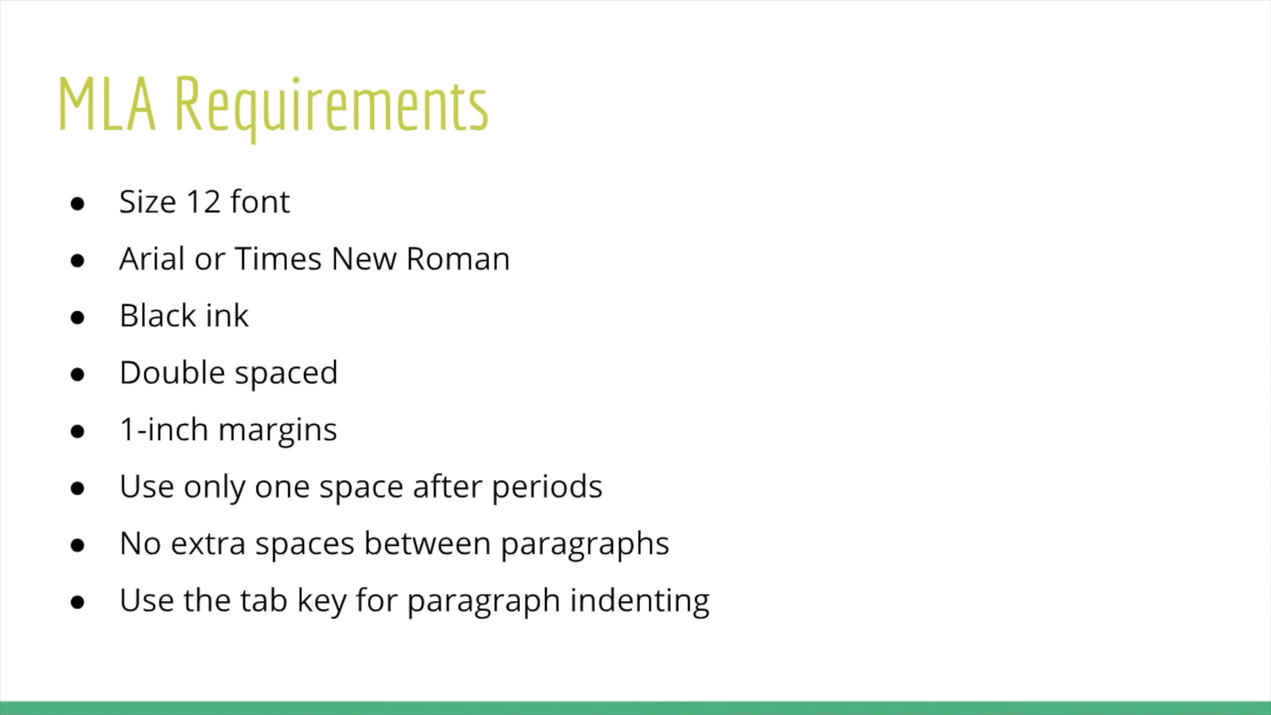
key(Right)
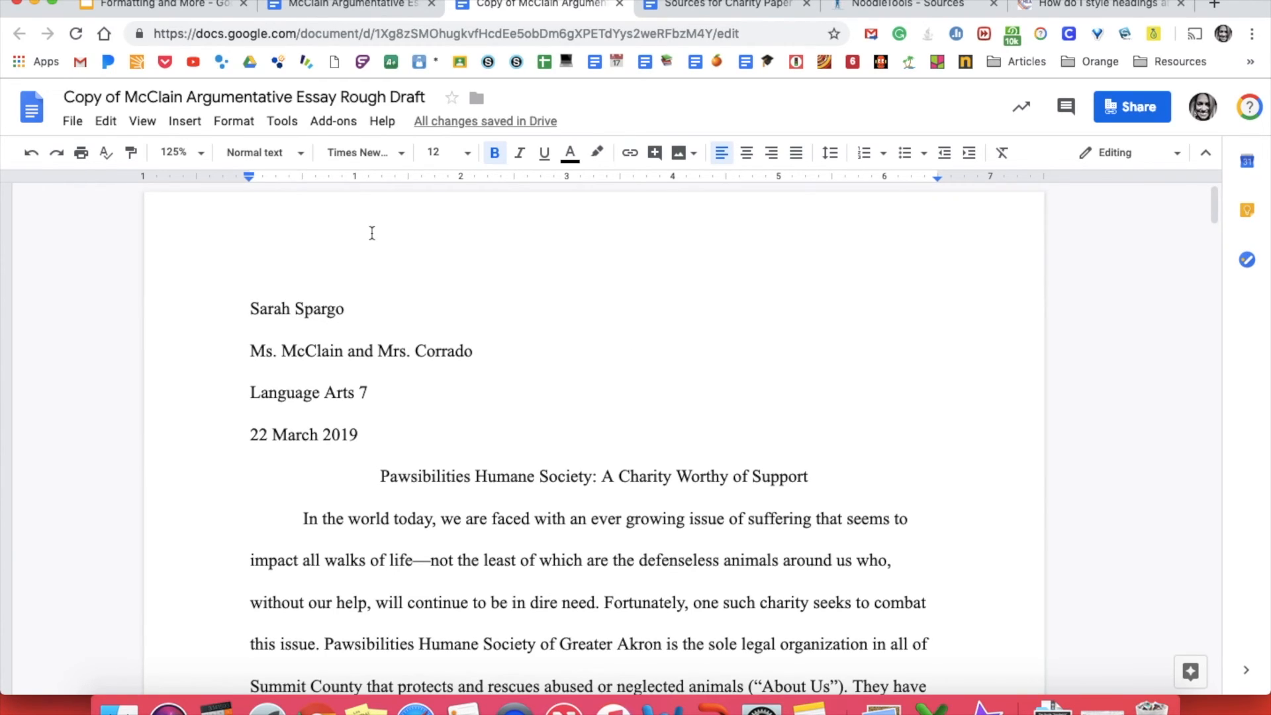
Add a page header to the essay copy and right-align its text.
click(184, 121)
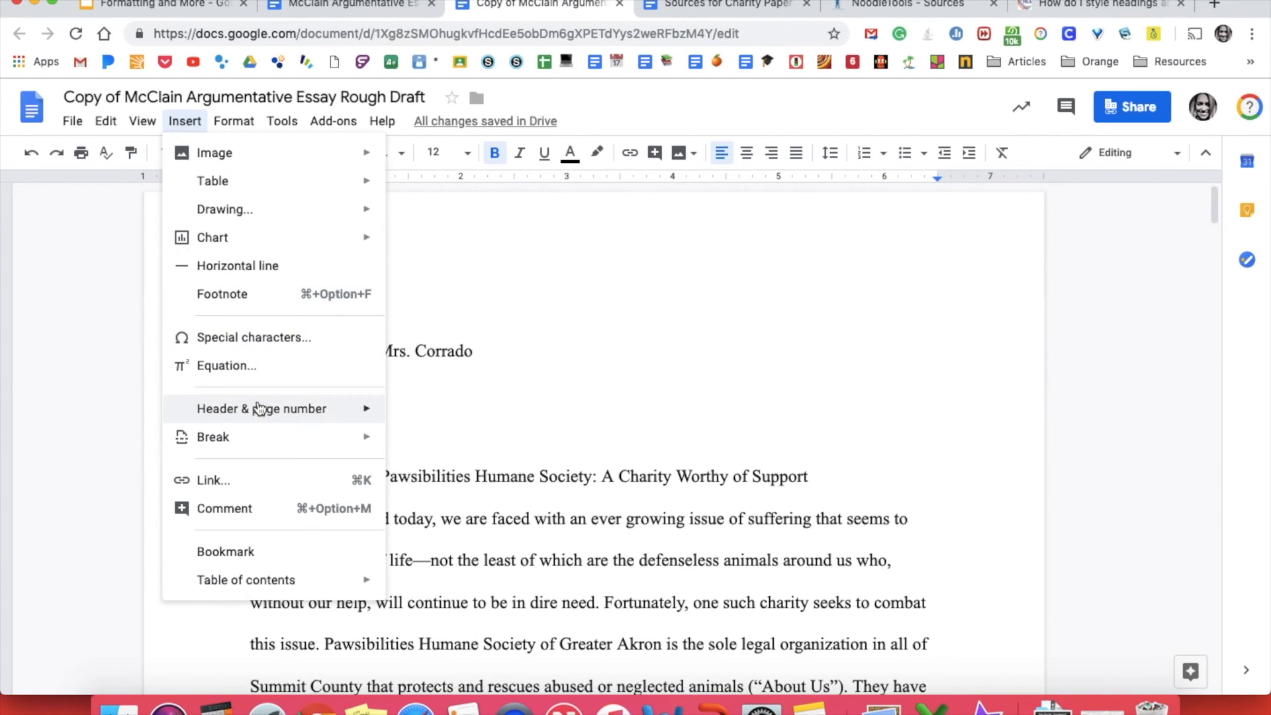
mouse_move(260, 411)
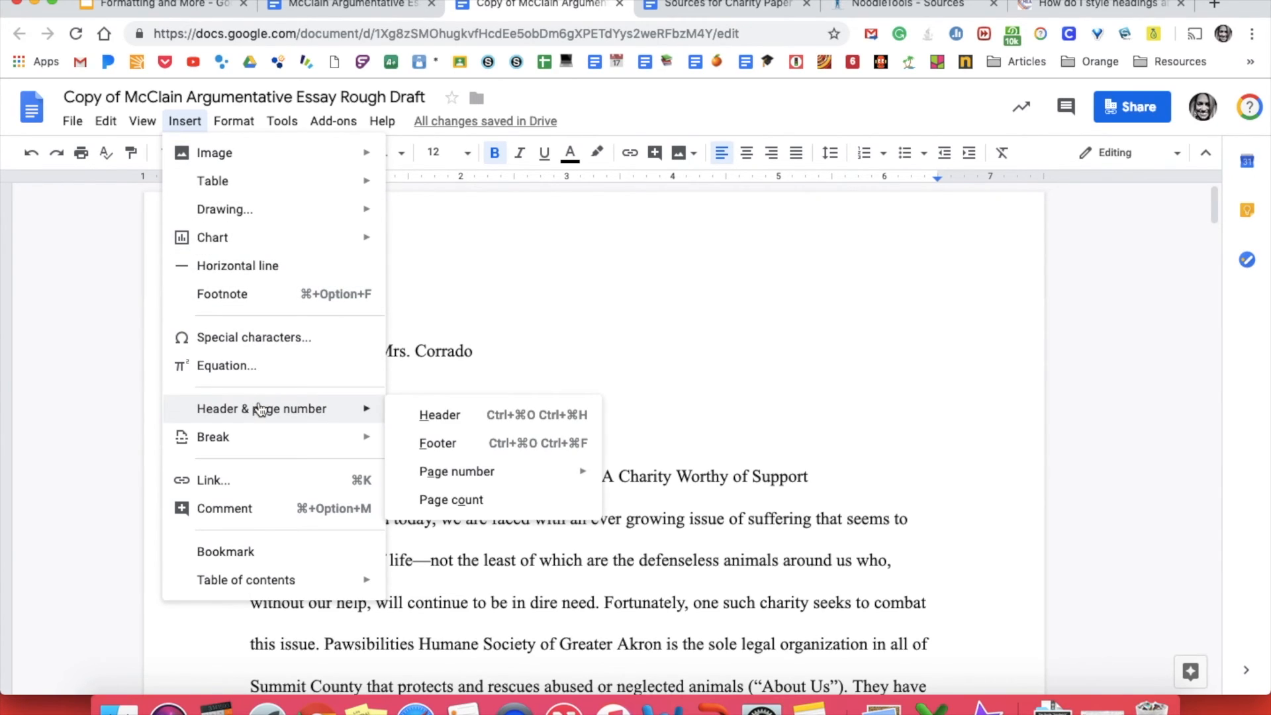
click(434, 415)
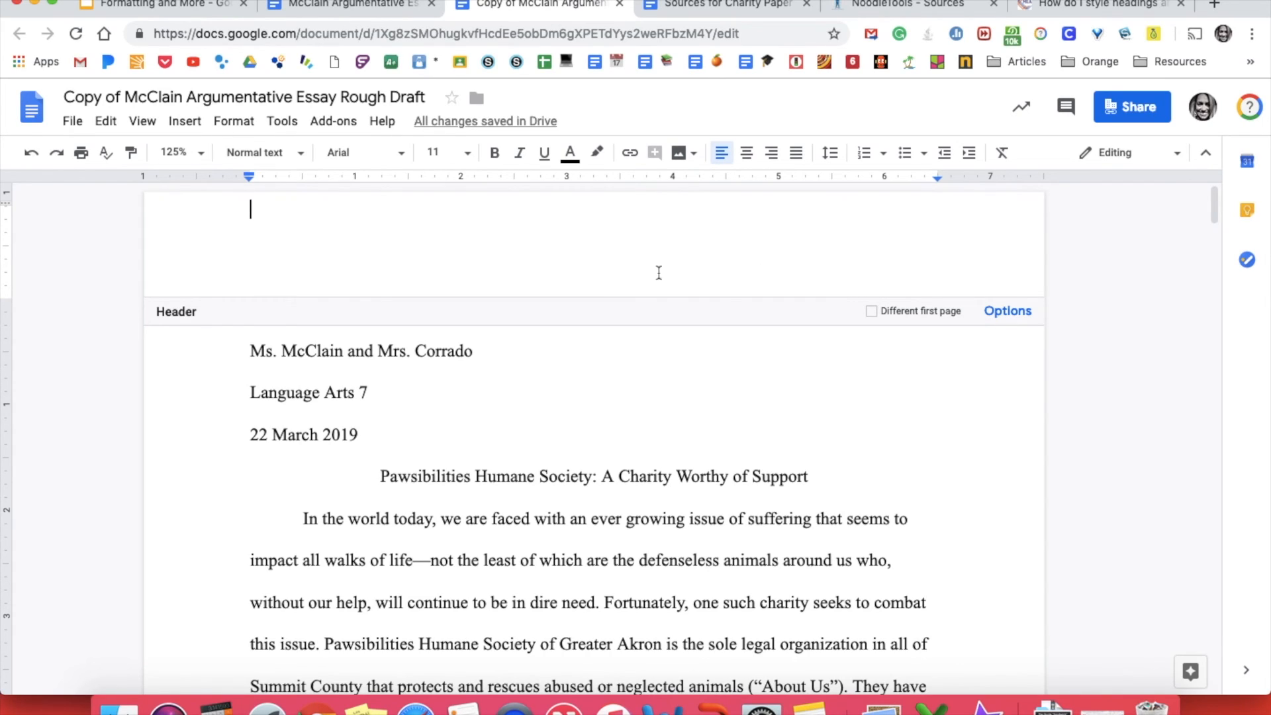
key(Tab)
key(Tab)
key(BackSpace)
key(BackSpace)
click(773, 159)
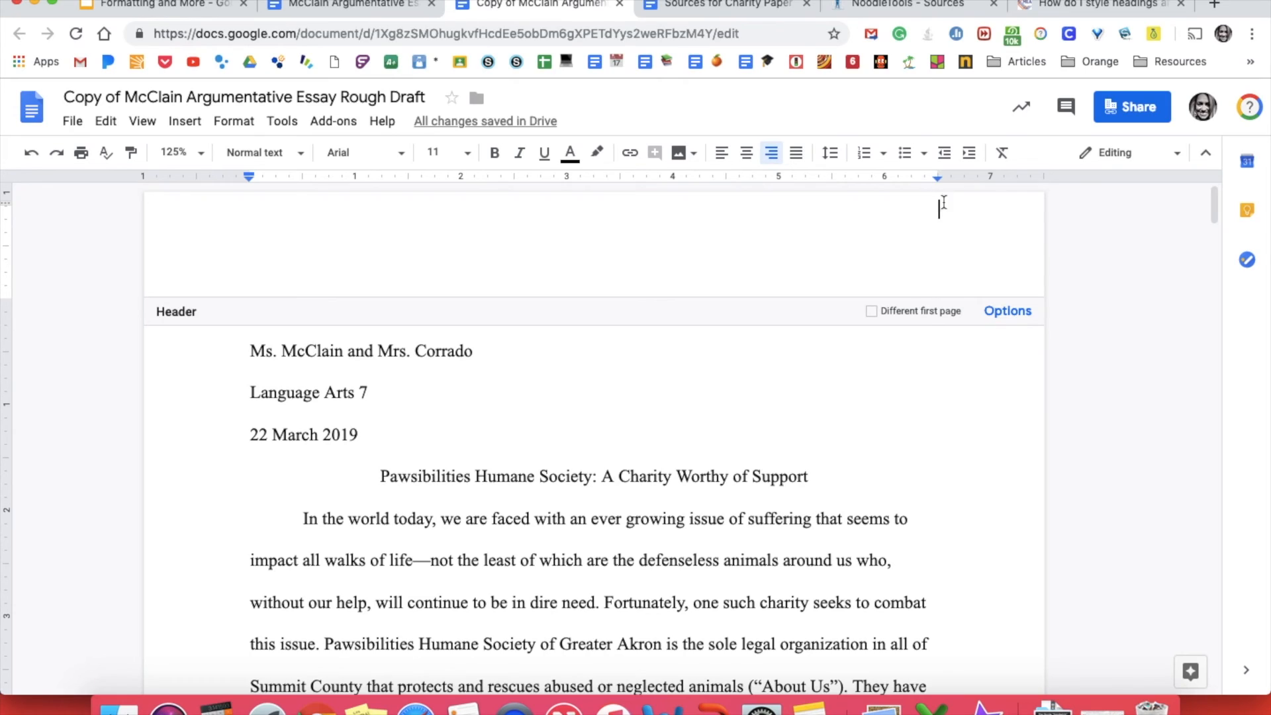
Enter the student's last name on the second line of the header and check it on the following pages.
key(Return)
text(Spargo)
scroll(856, 427, down, 10)
scroll(861, 397, down, 2)
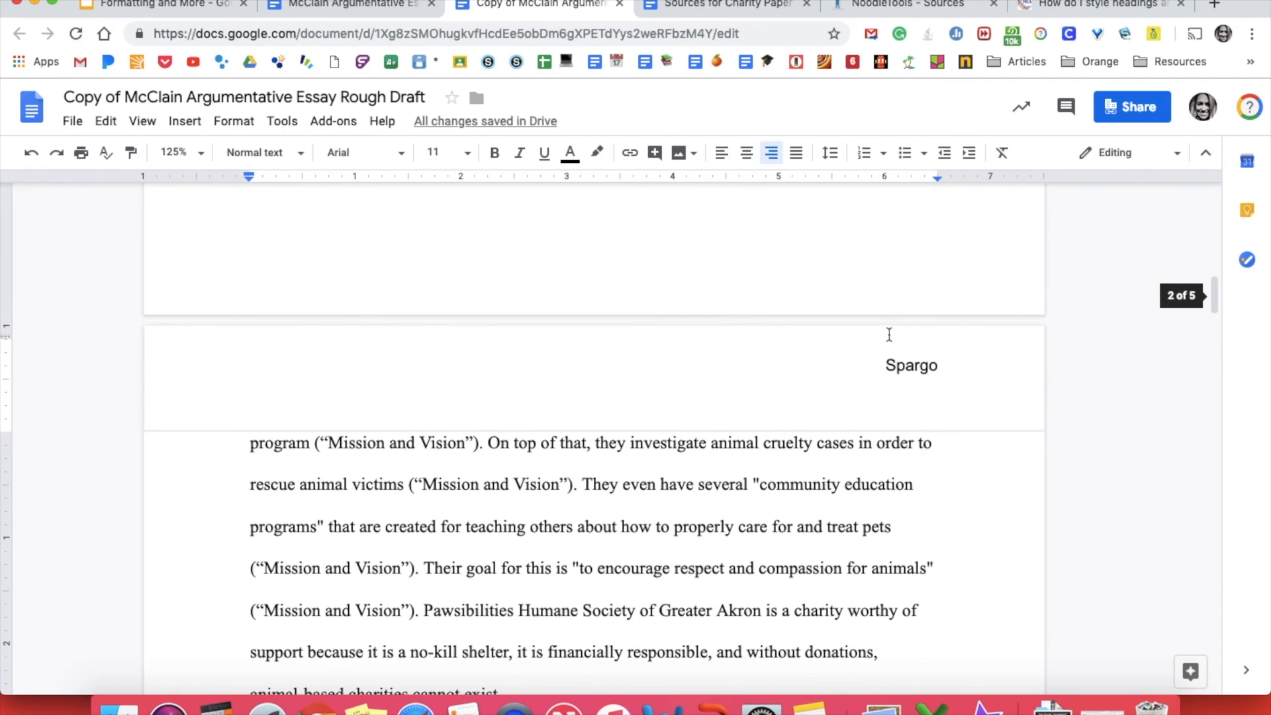
scroll(947, 369, down, 6)
scroll(947, 369, up, 15)
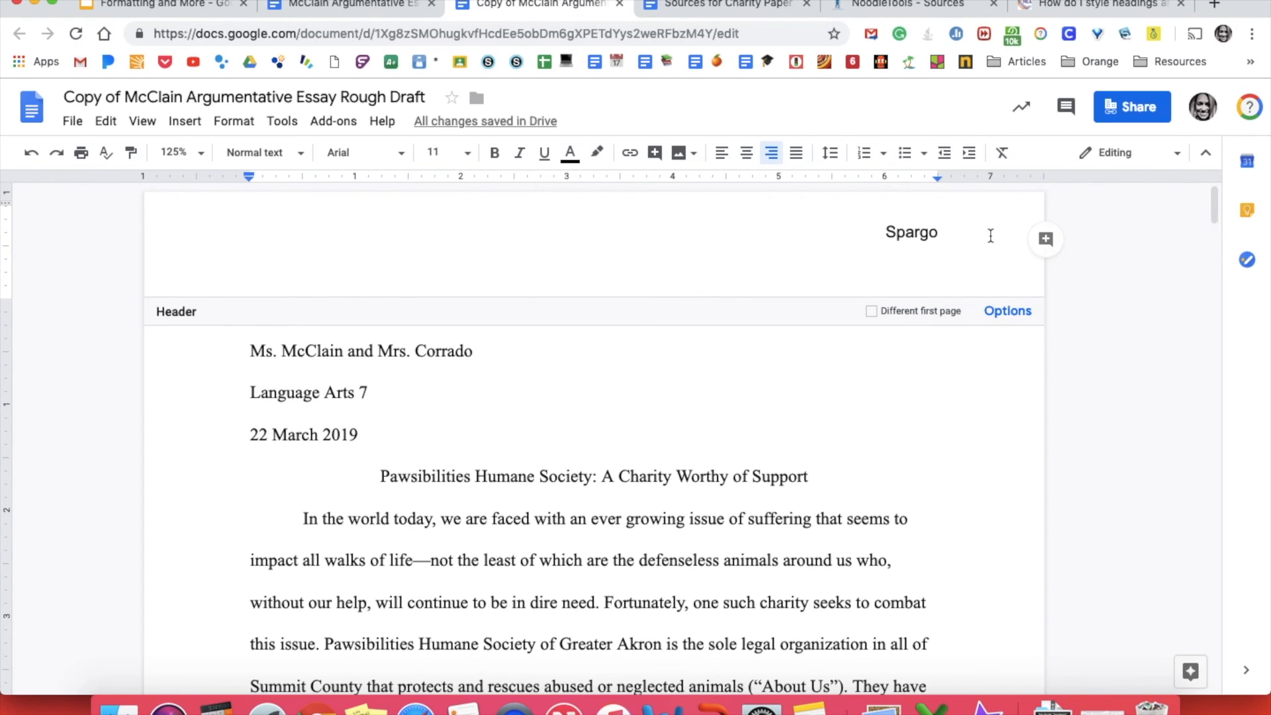
Insert automatic page numbering from the first page after the last name in the header, separated by one space.
click(185, 122)
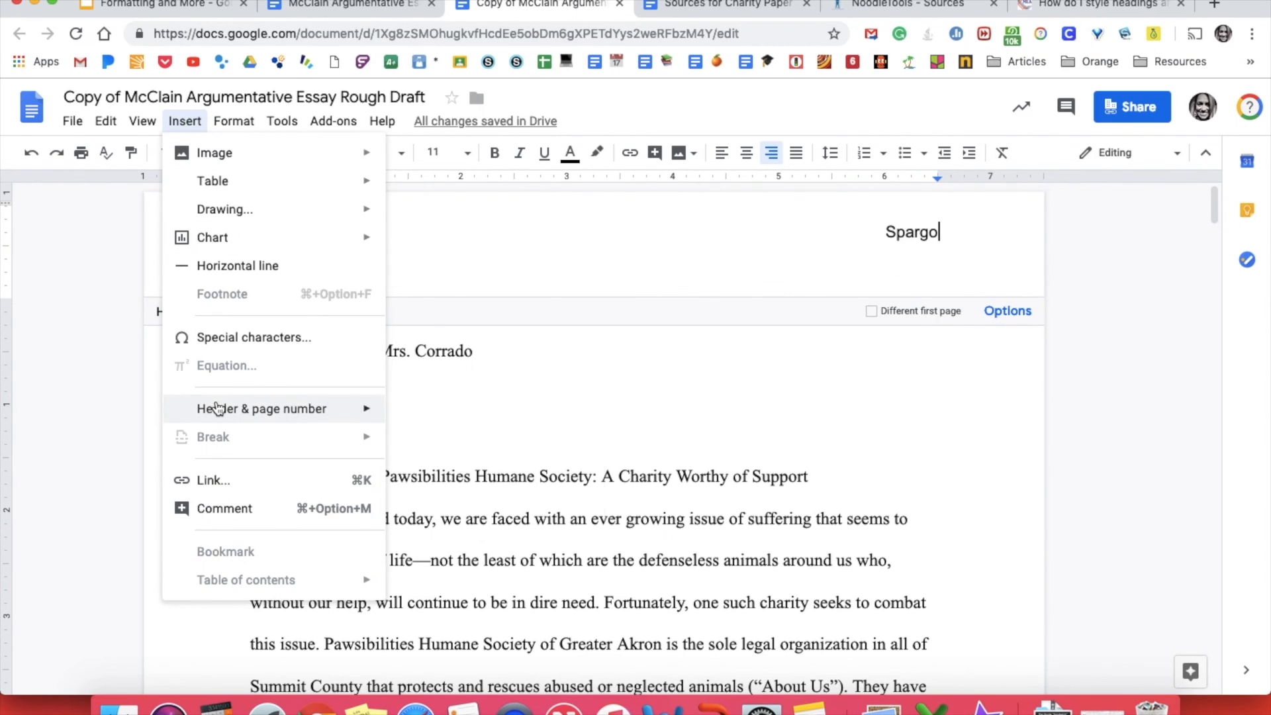
mouse_move(217, 407)
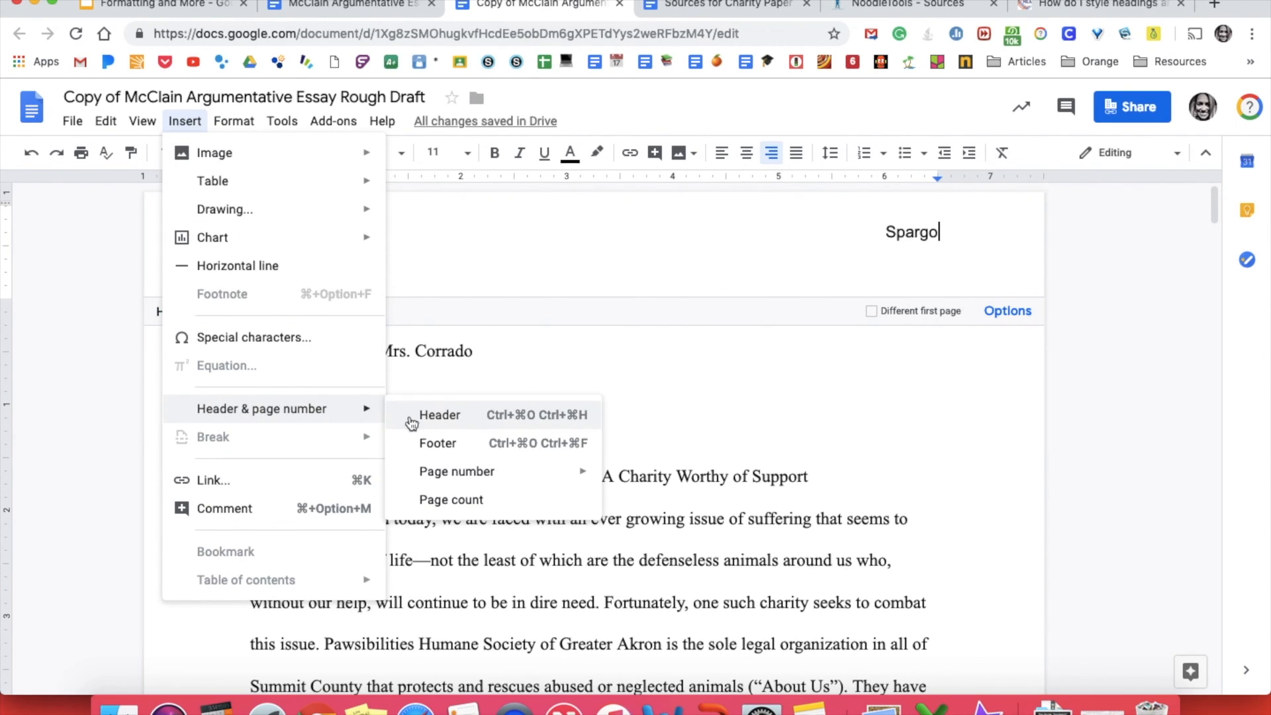
mouse_move(439, 476)
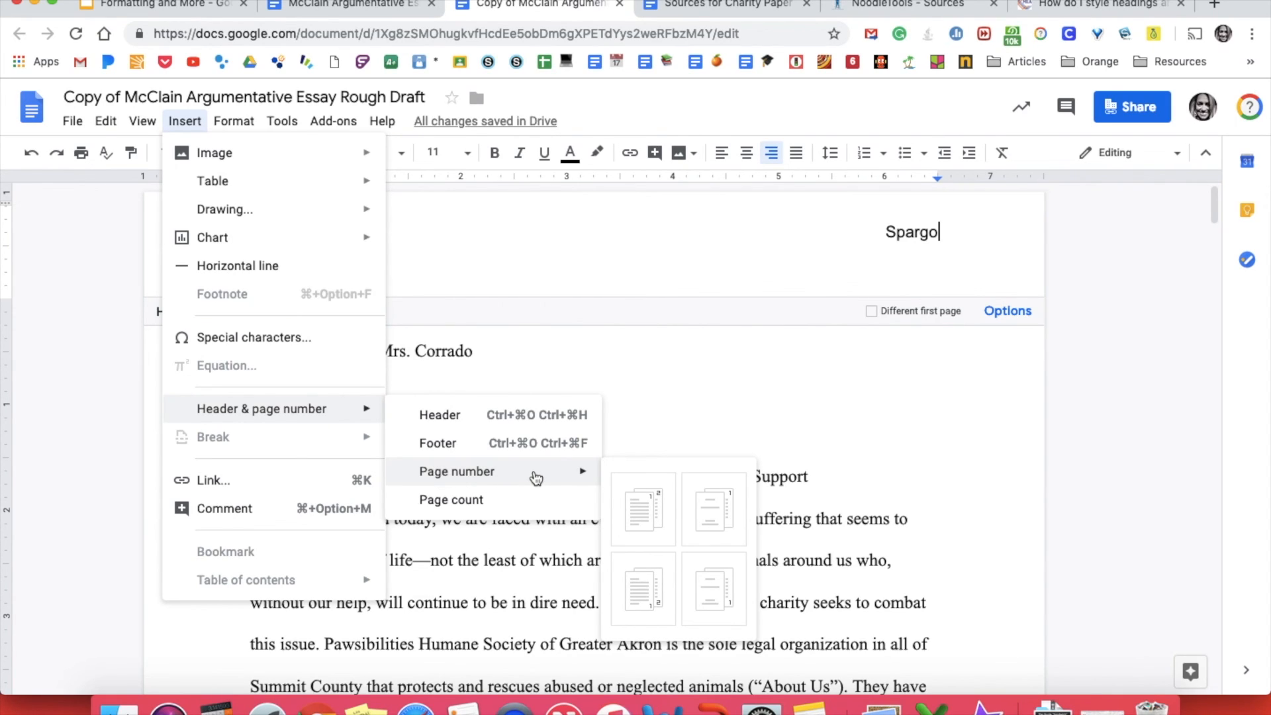
click(648, 508)
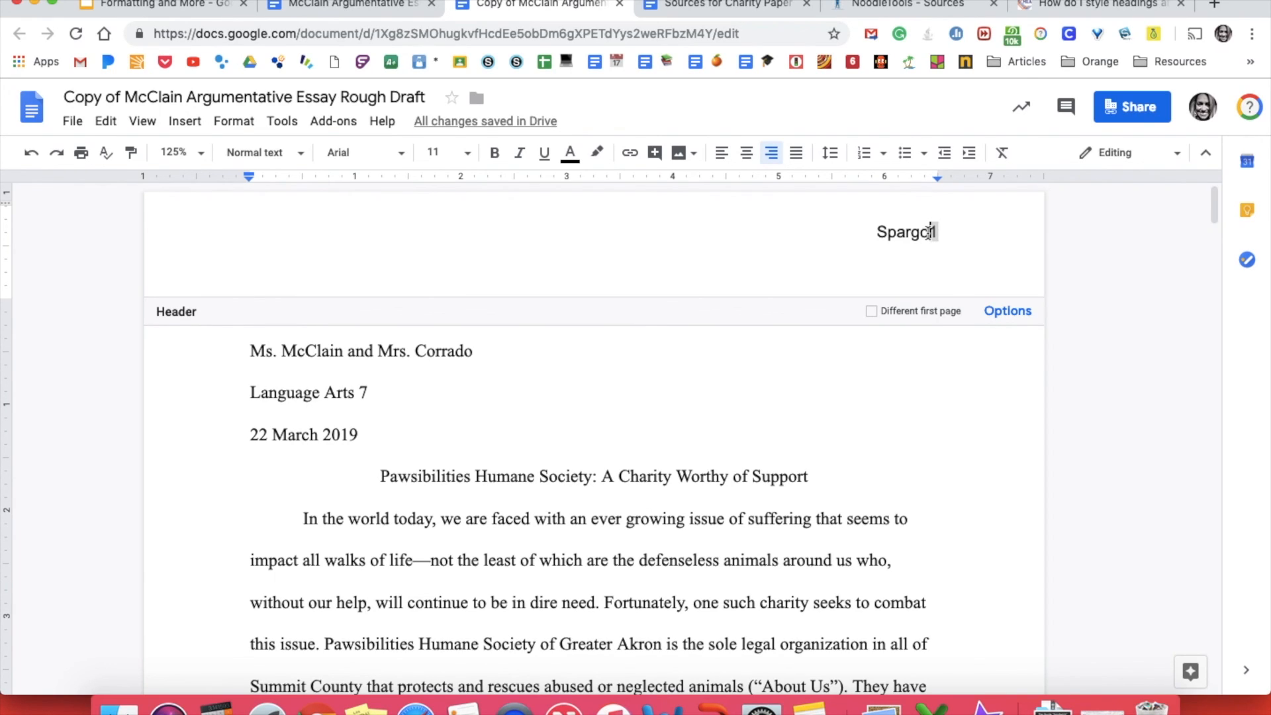
click(930, 231)
click(671, 442)
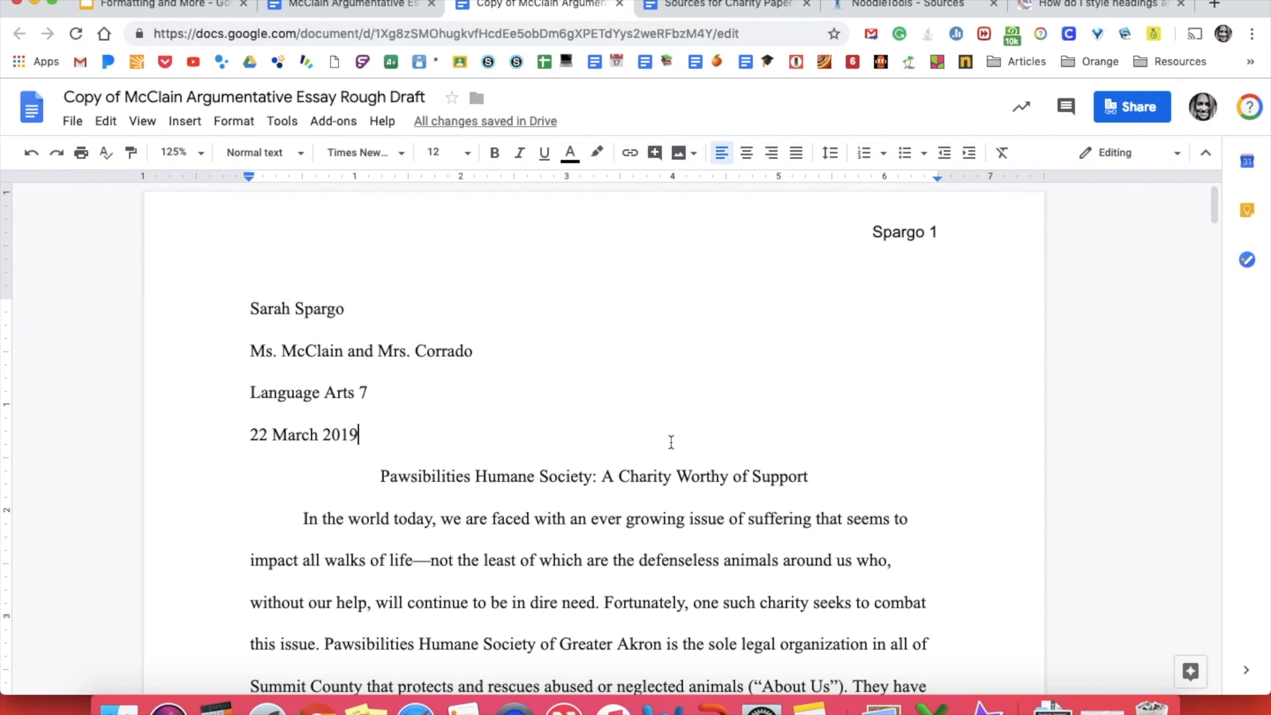
Check the last name and page number across the following pages and compare the header's font with the essay title's.
scroll(908, 411, down, 10)
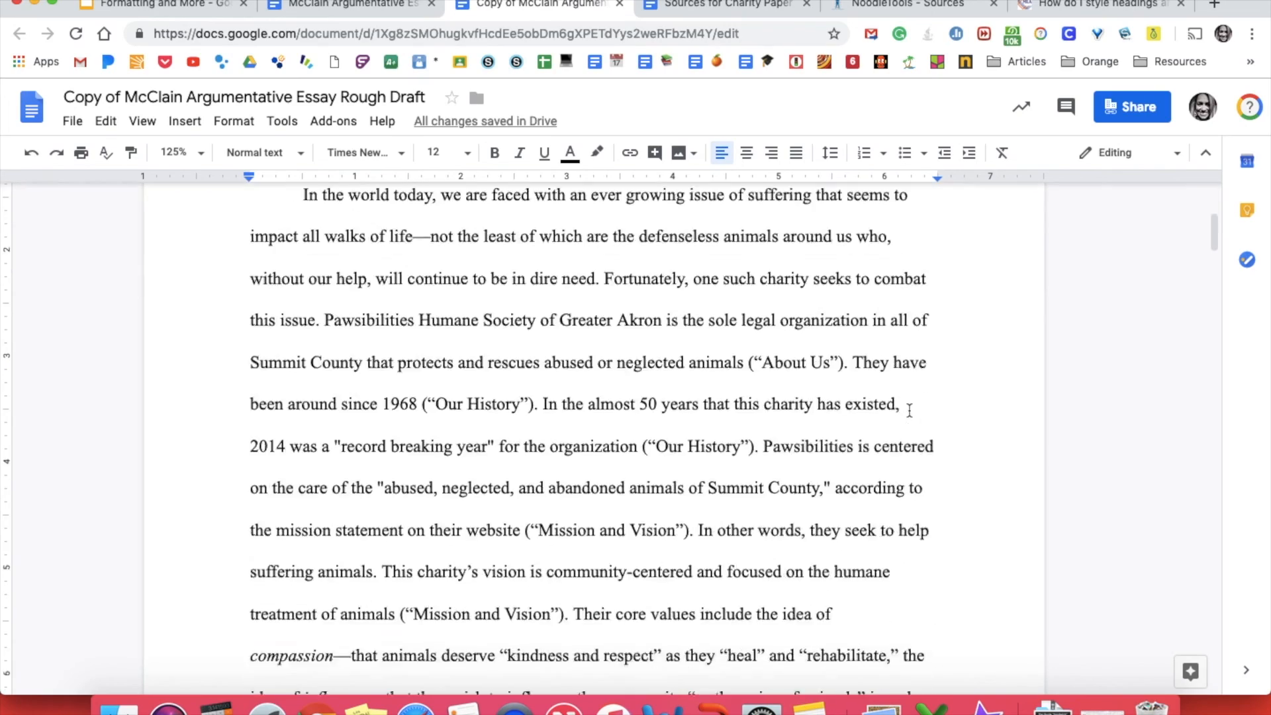
scroll(908, 411, down, 5)
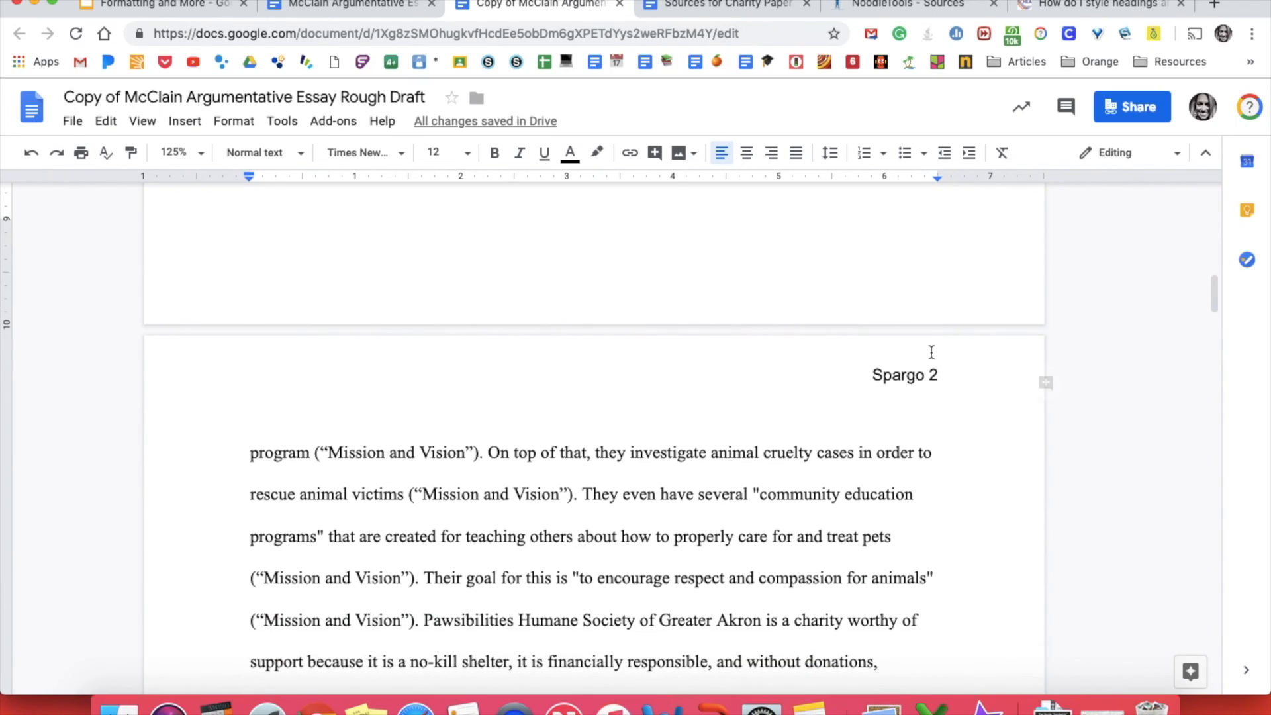
scroll(933, 277, down, 14)
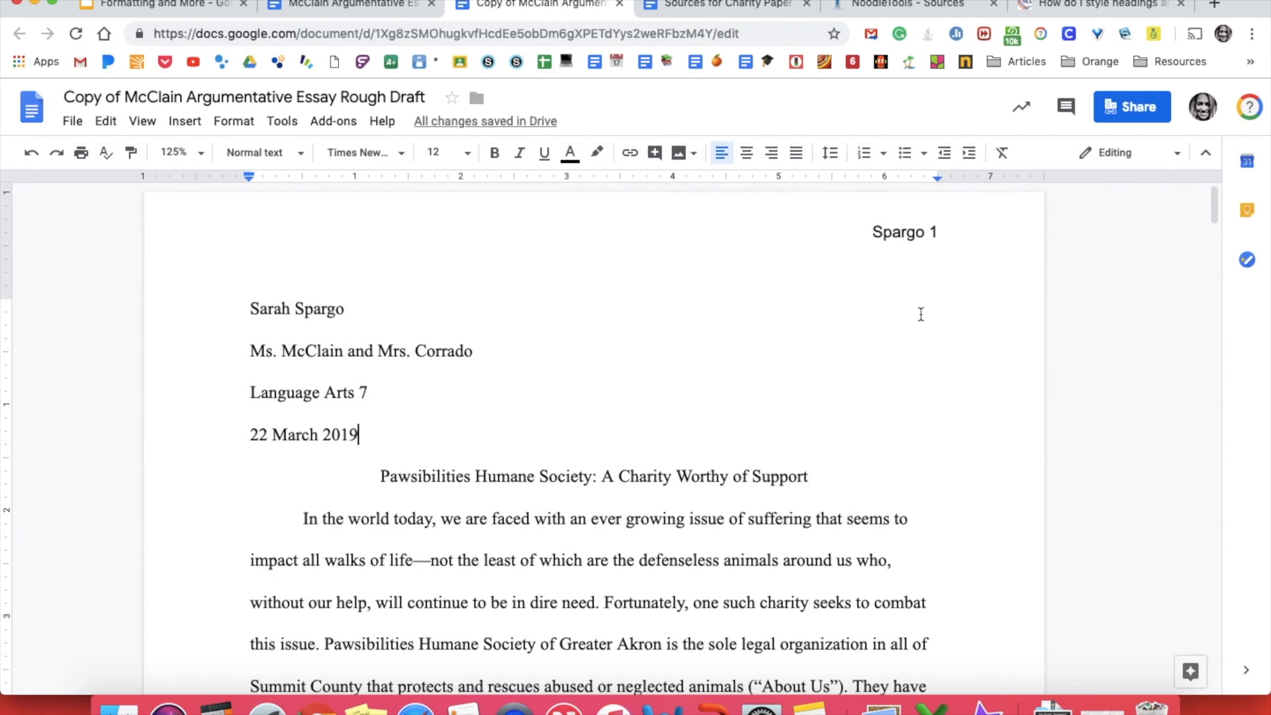
click(869, 232)
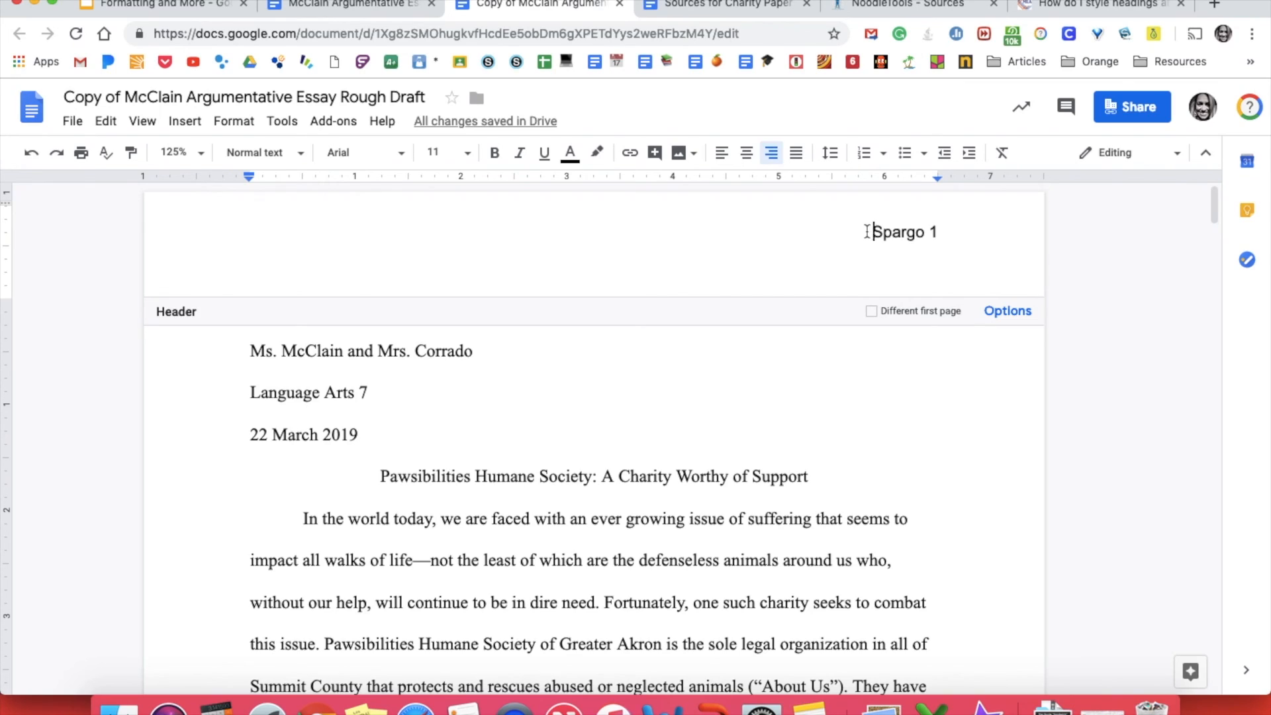
drag(867, 231, 940, 232)
click(893, 231)
click(589, 476)
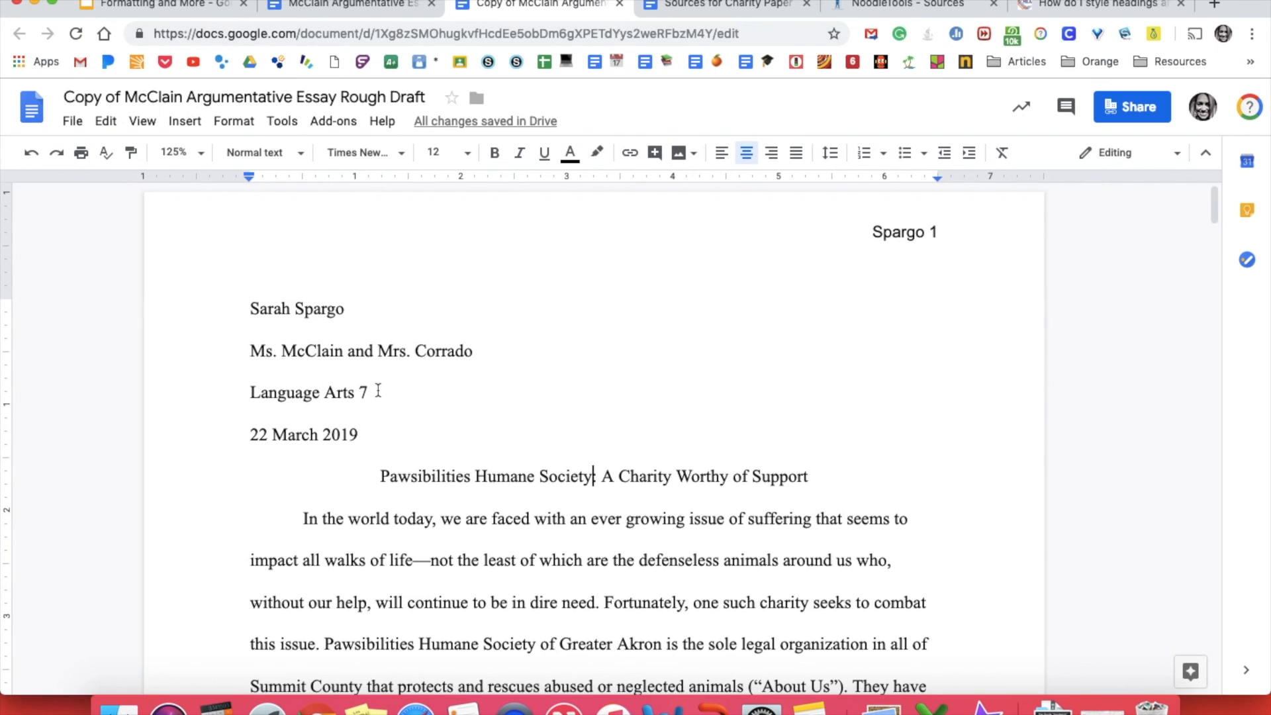
Set the header's last name and page number to Times New Roman, size 12.
double_click(856, 224)
drag(855, 233, 987, 221)
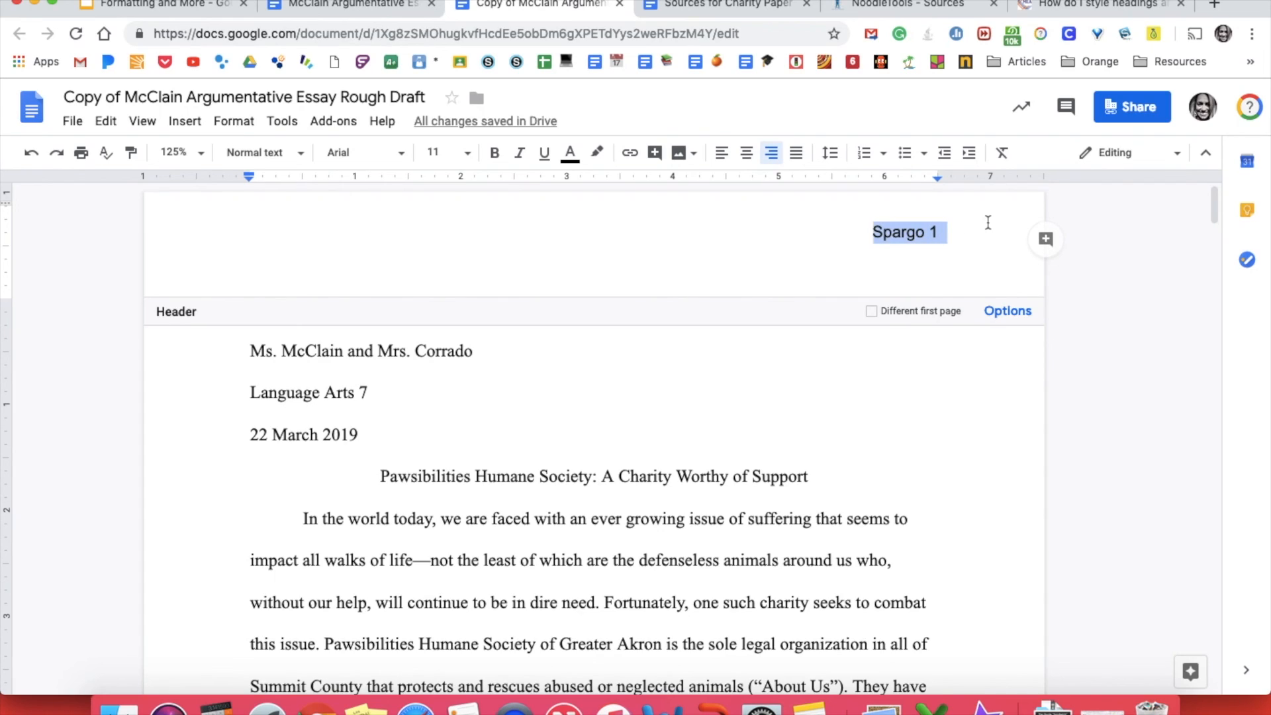
click(364, 155)
click(394, 231)
click(433, 152)
text(12)
key(Return)
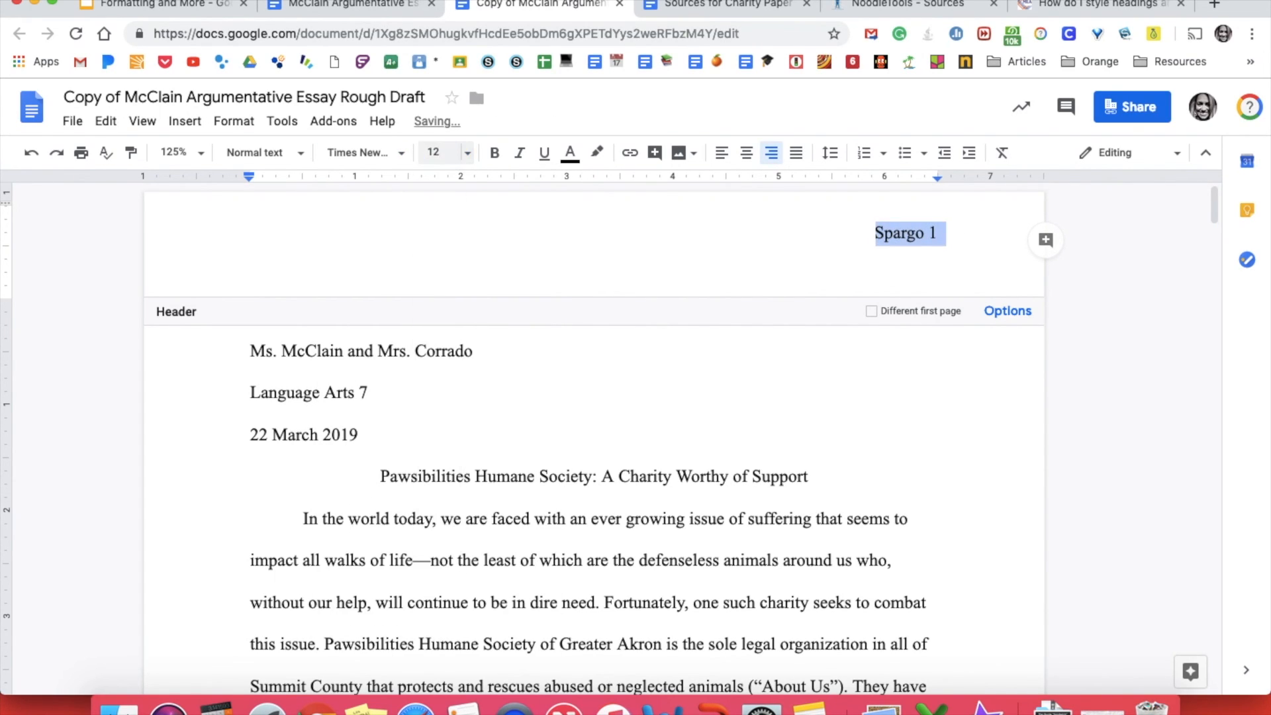
click(473, 438)
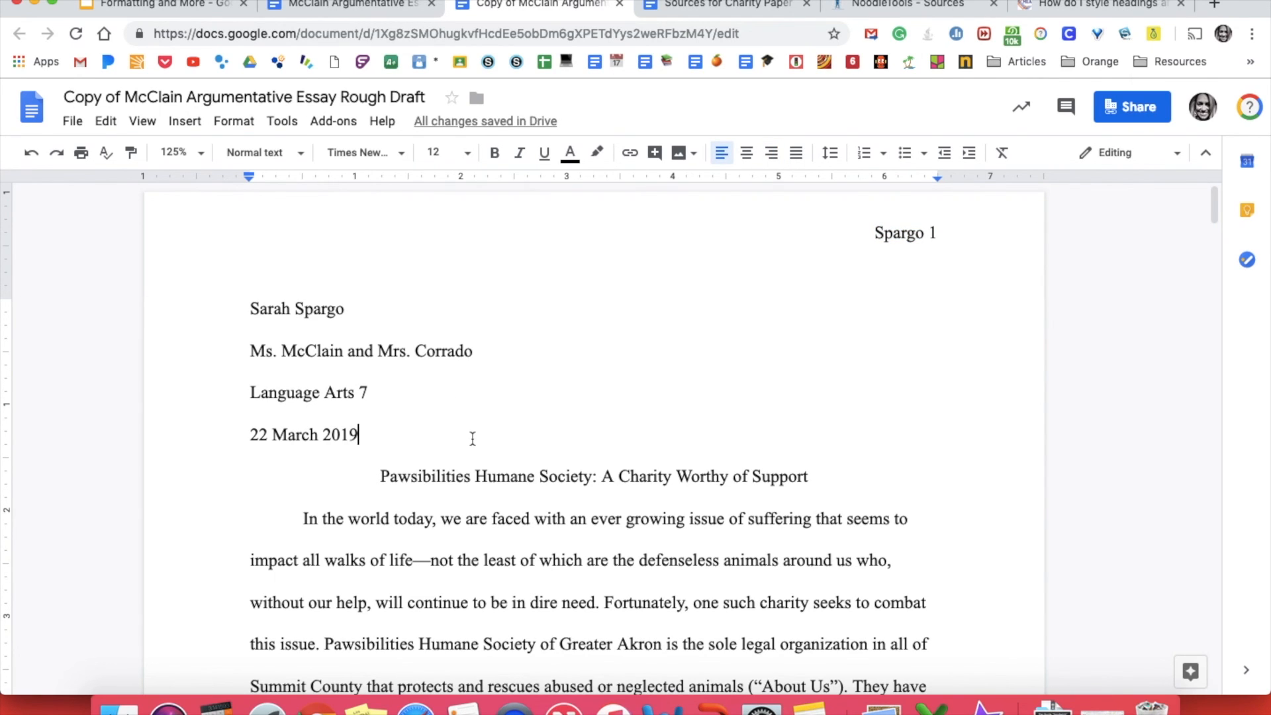